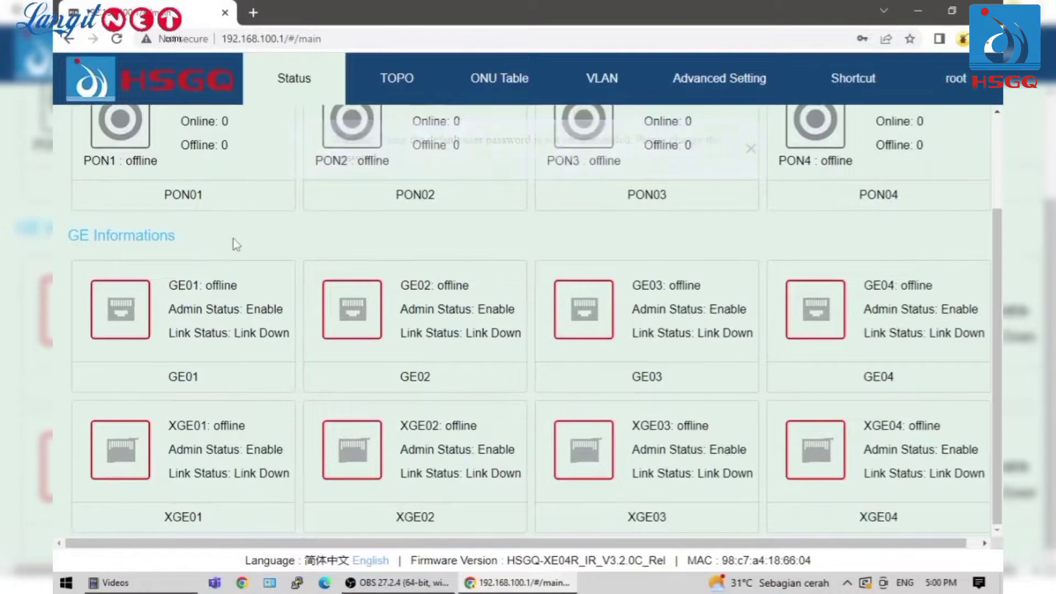
- Review the OLT's status pages: PON and GE port information, performance monitor, and the system monitor's usage chart
scroll(236, 240, "up", 3)
scroll(239, 239, "down", 3)
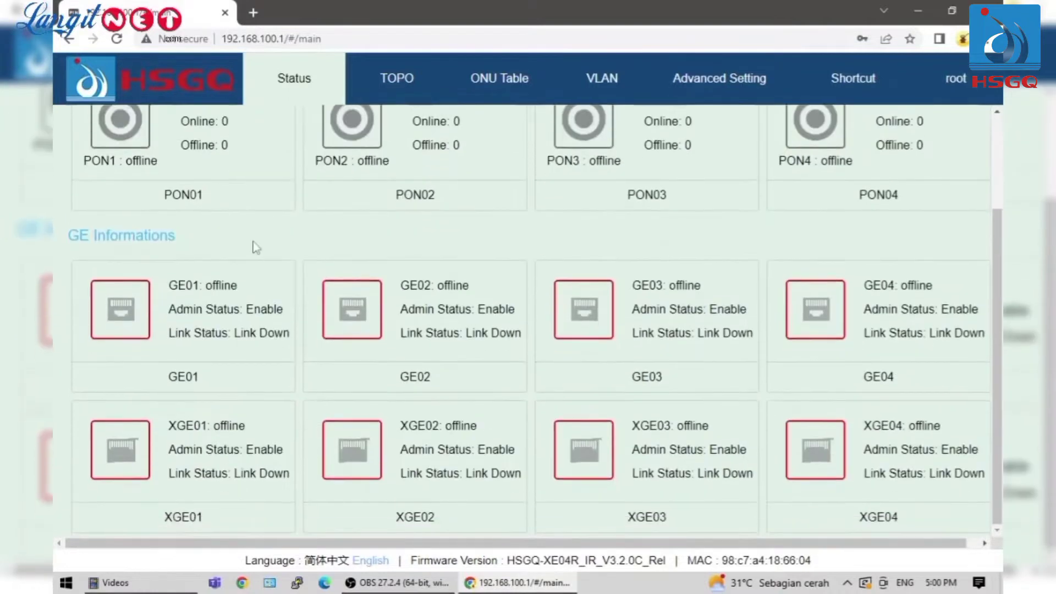
scroll(263, 241, "up", 3)
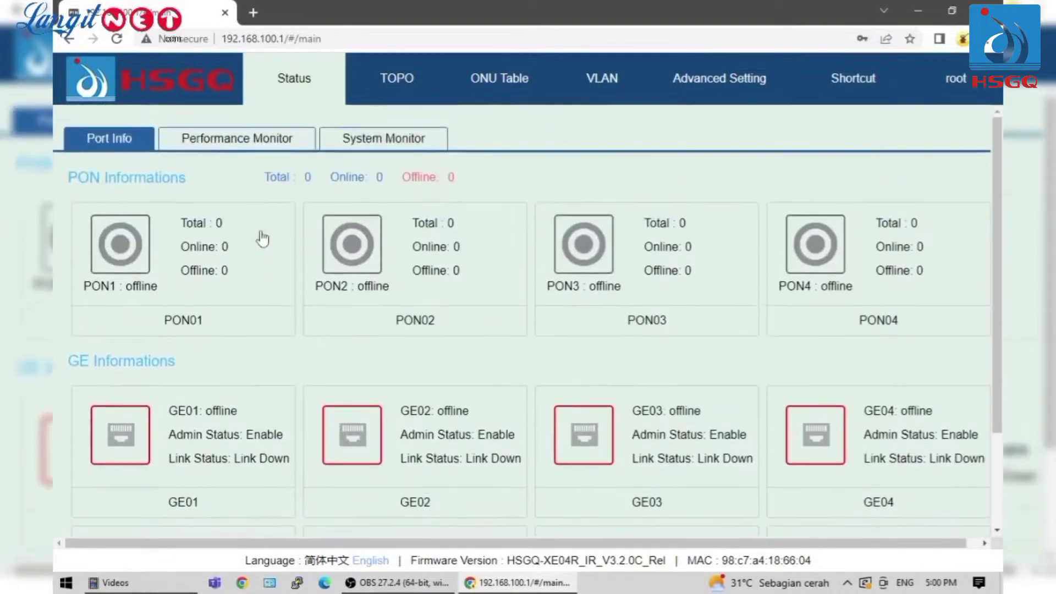
left_click(252, 142)
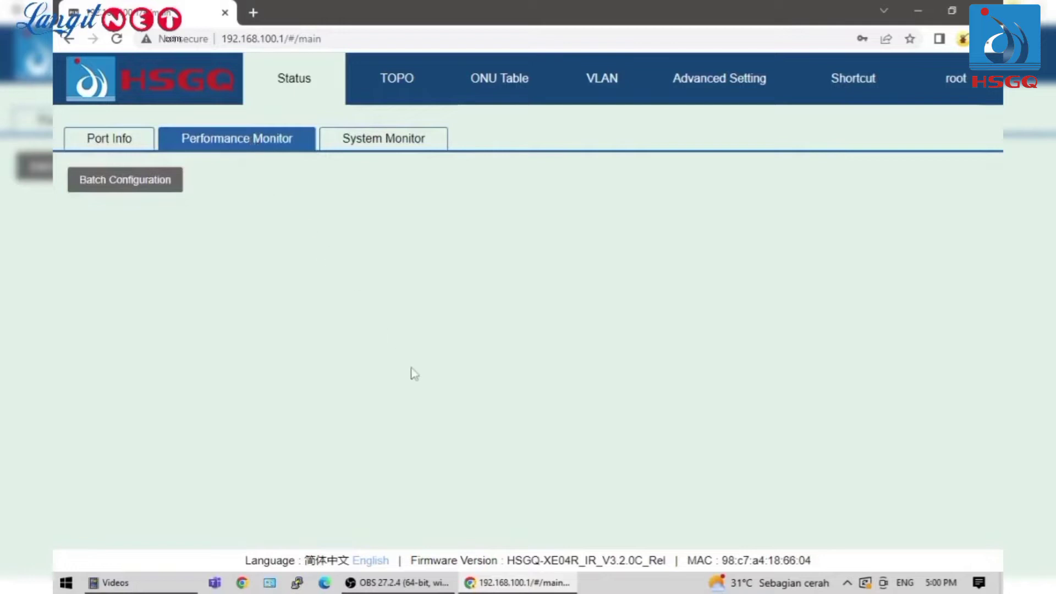
left_click(393, 137)
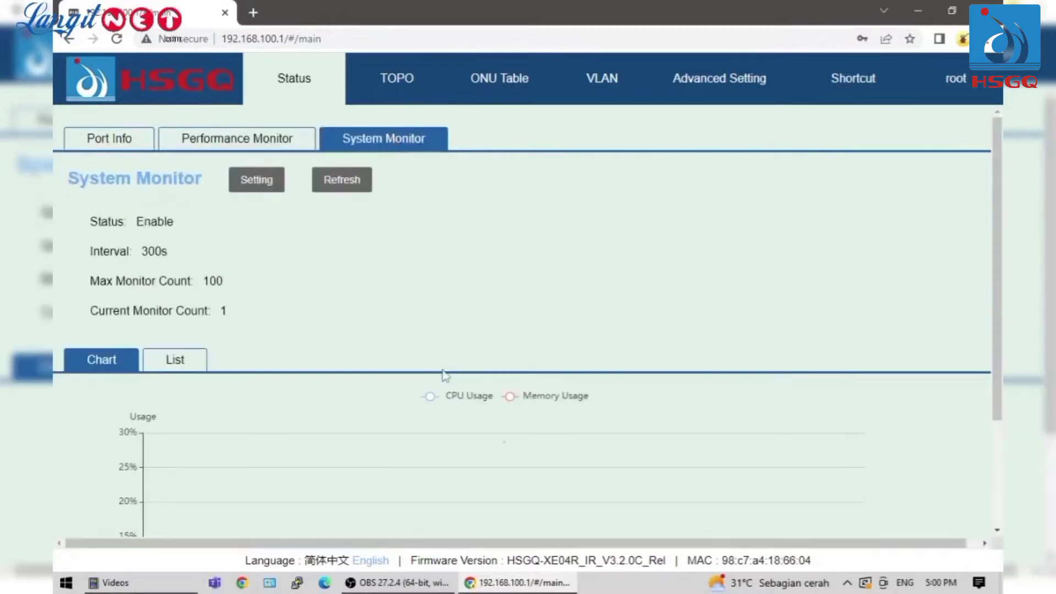
scroll(449, 371, "down", 3)
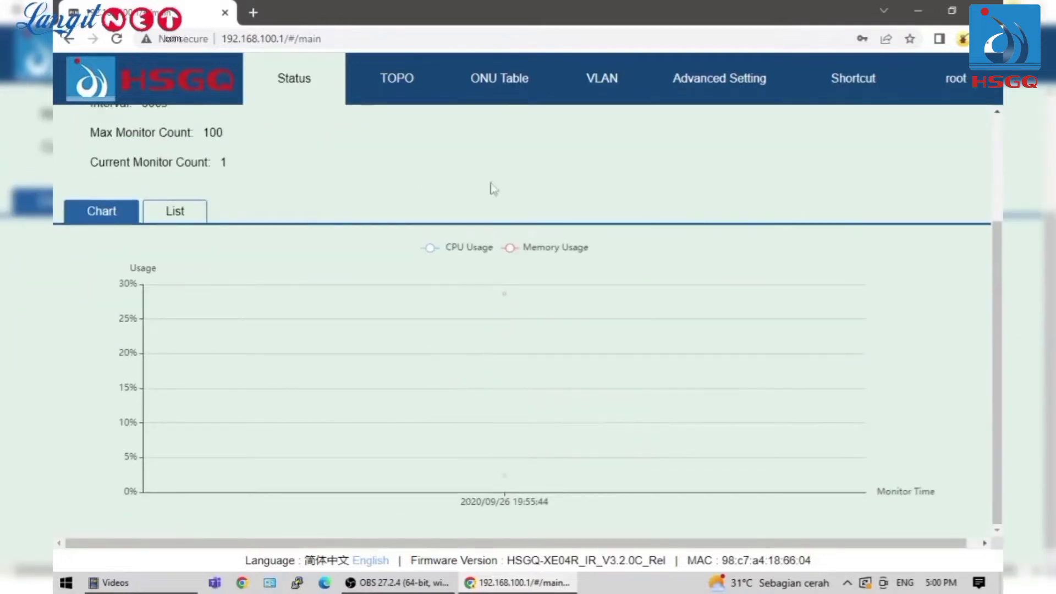
- Look through the OLT's network topology, the ONU table and the VLAN list
left_click(407, 87)
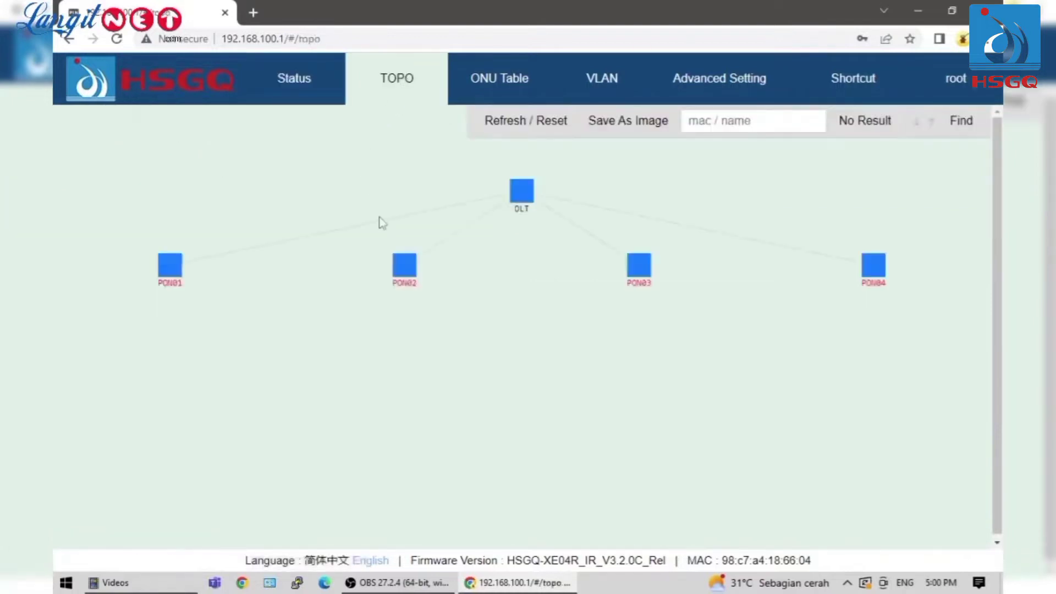
left_click(510, 78)
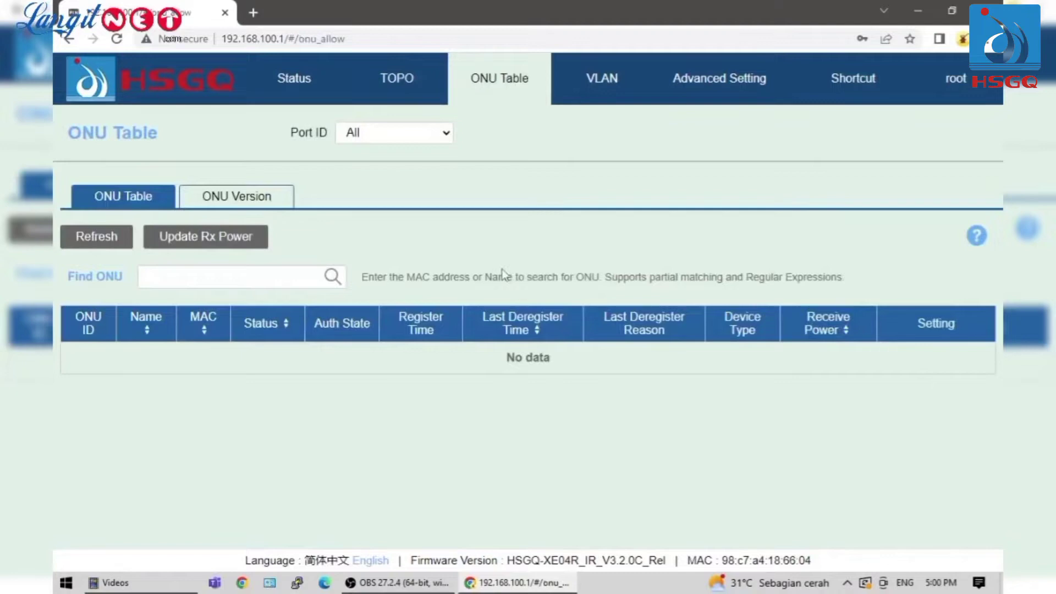
left_click(599, 82)
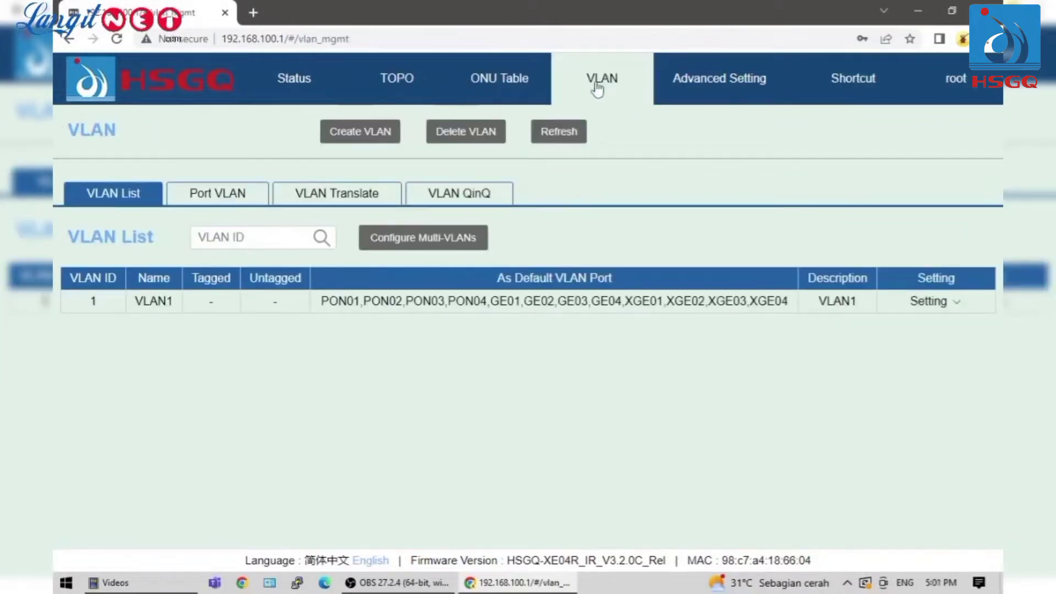
- Examine the advanced running status, covering device information, hardware usage and system running time
left_click(681, 80)
scroll(562, 235, "down", 4)
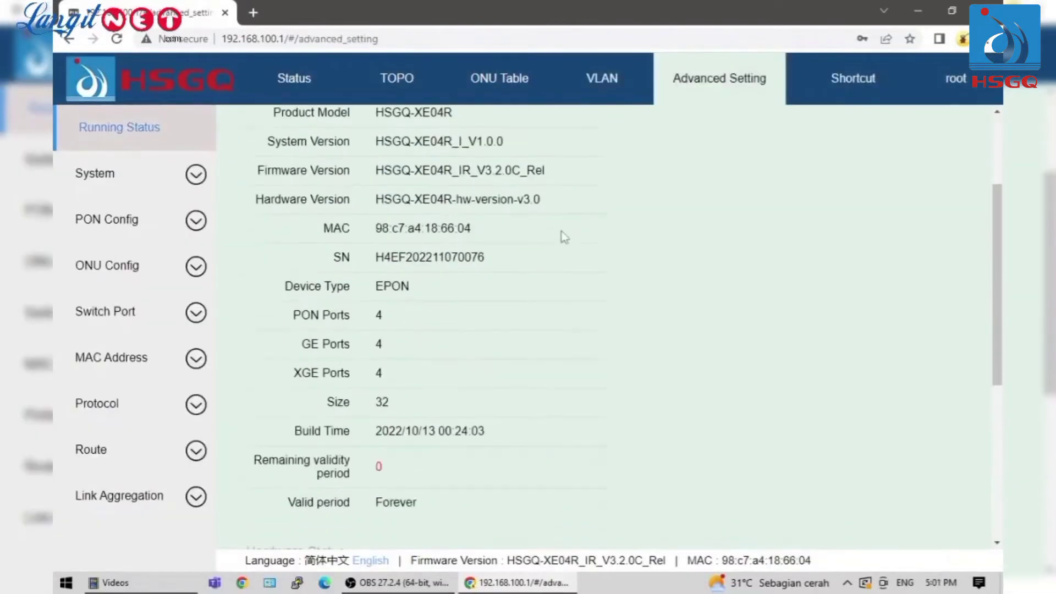
scroll(567, 238, "down", 5)
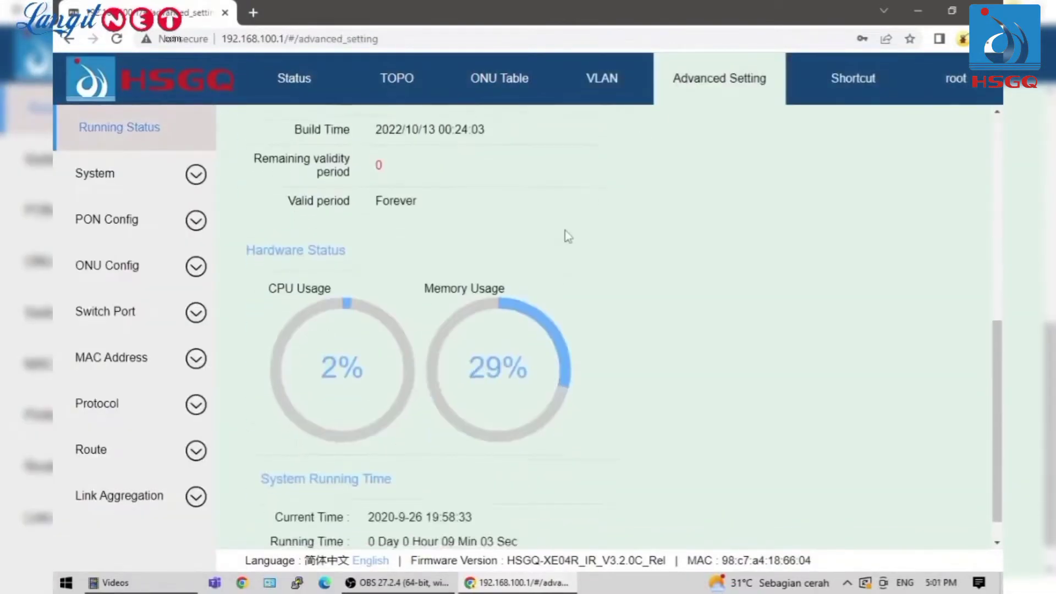
- Examine the system's device management options for restoring, rebooting, backing up, resetting and saving the configuration
left_click(205, 184)
left_click(131, 221)
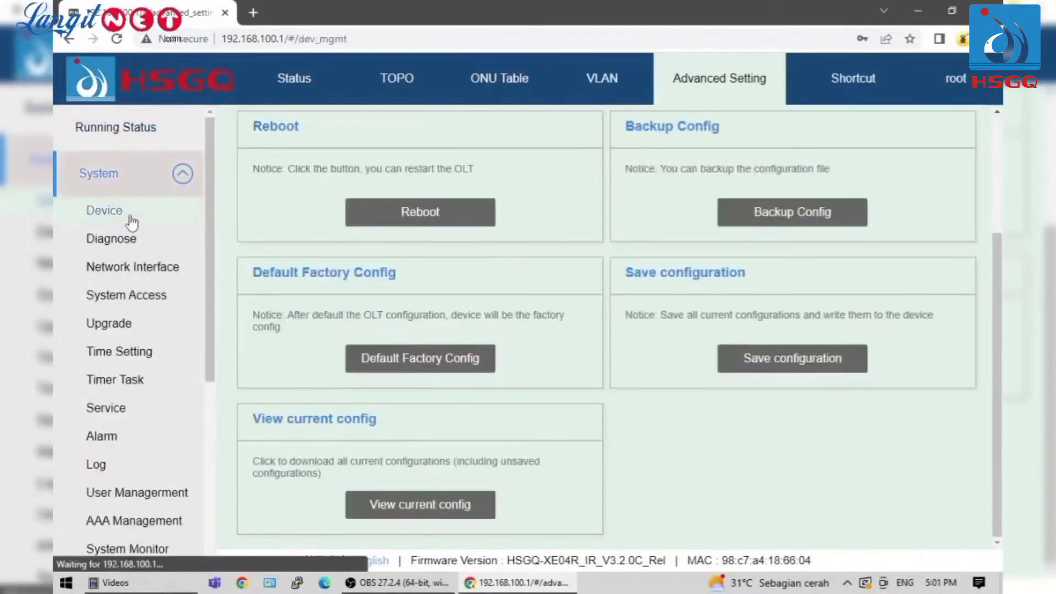
scroll(431, 312, "up", 3)
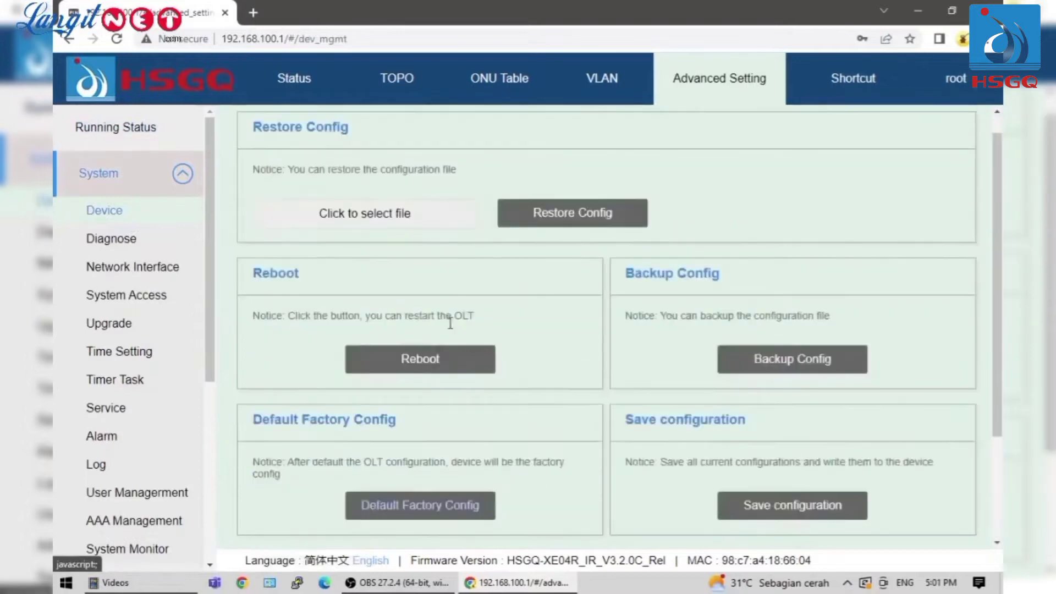
scroll(435, 317, "down", 3)
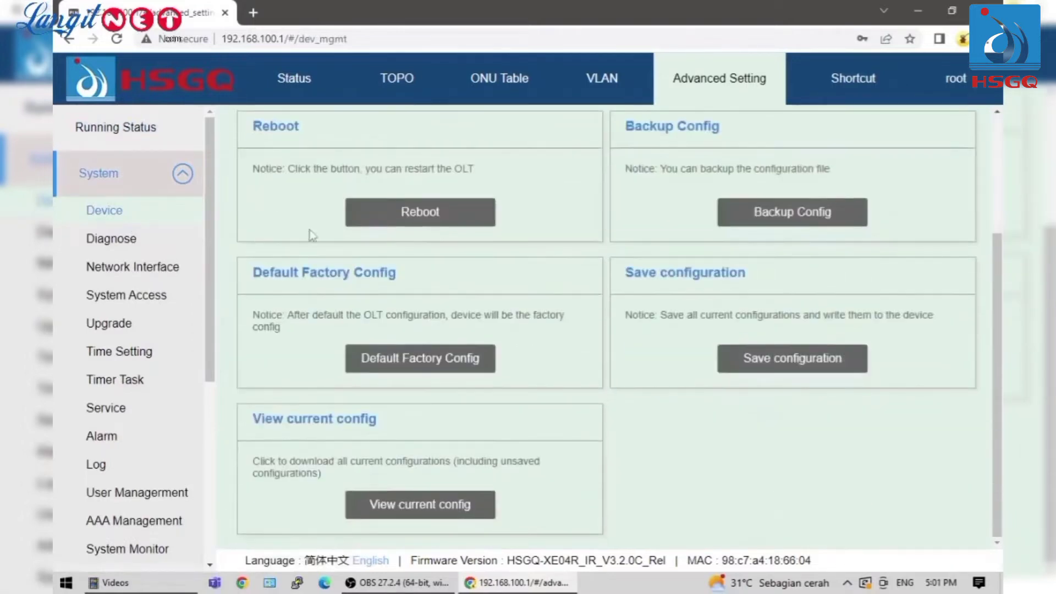
- Inspect the Diagnose page's ping test fields and its available outgoing interface options
left_click(142, 244)
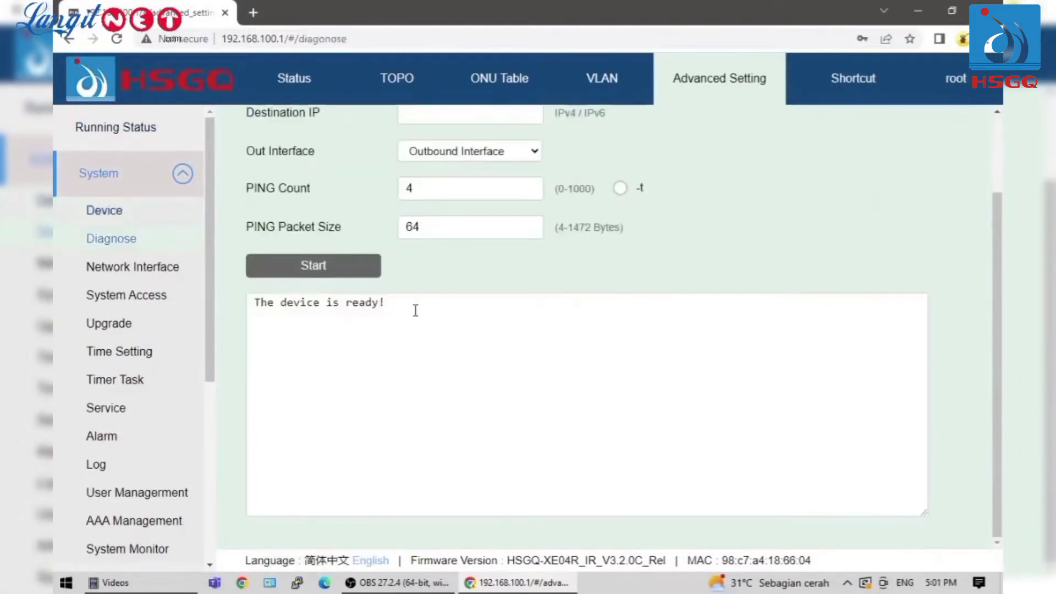
scroll(415, 311, "up", 2)
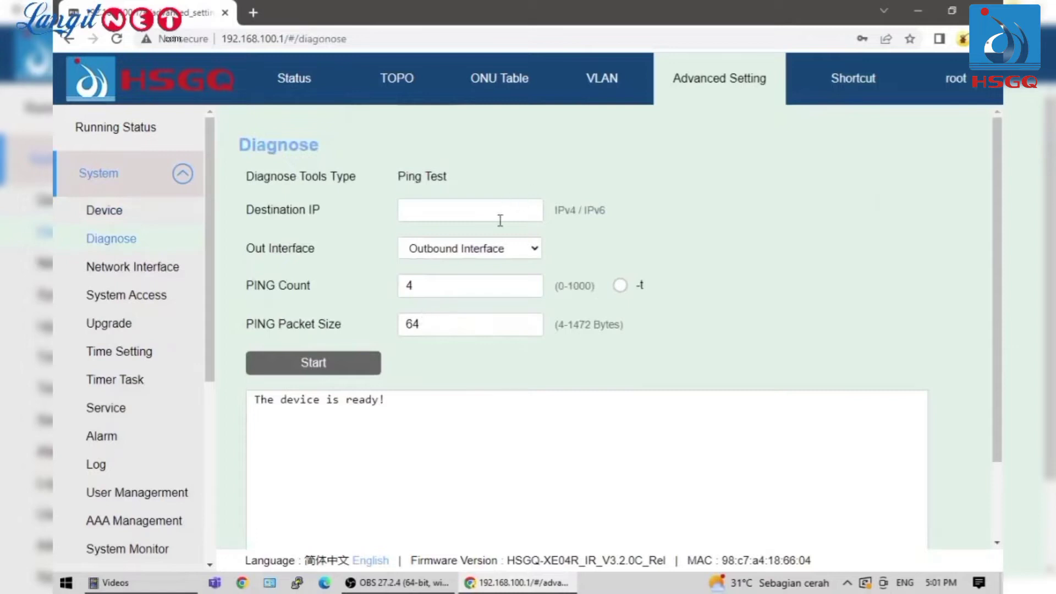
left_click(533, 250)
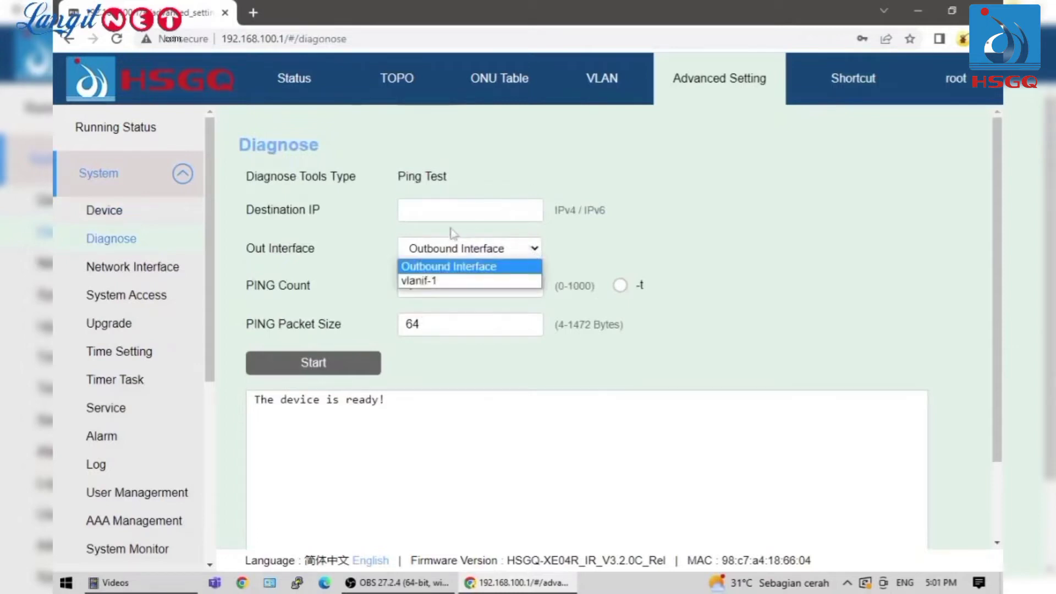
- Look through the system's Network Interface, System Access, Upgrade and Time Setting pages
left_click(155, 275)
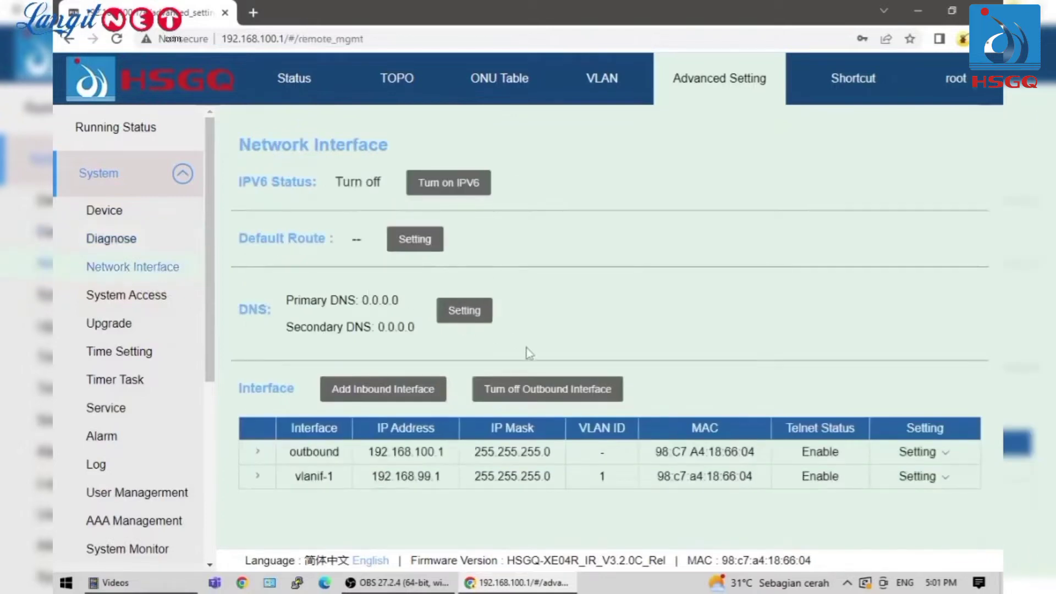
left_click(131, 295)
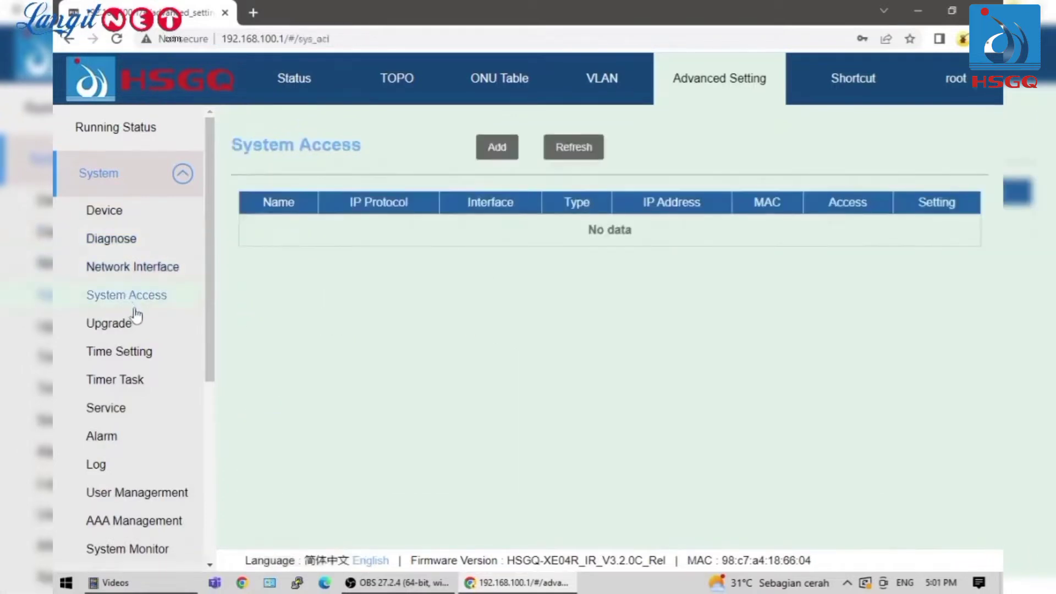
left_click(137, 328)
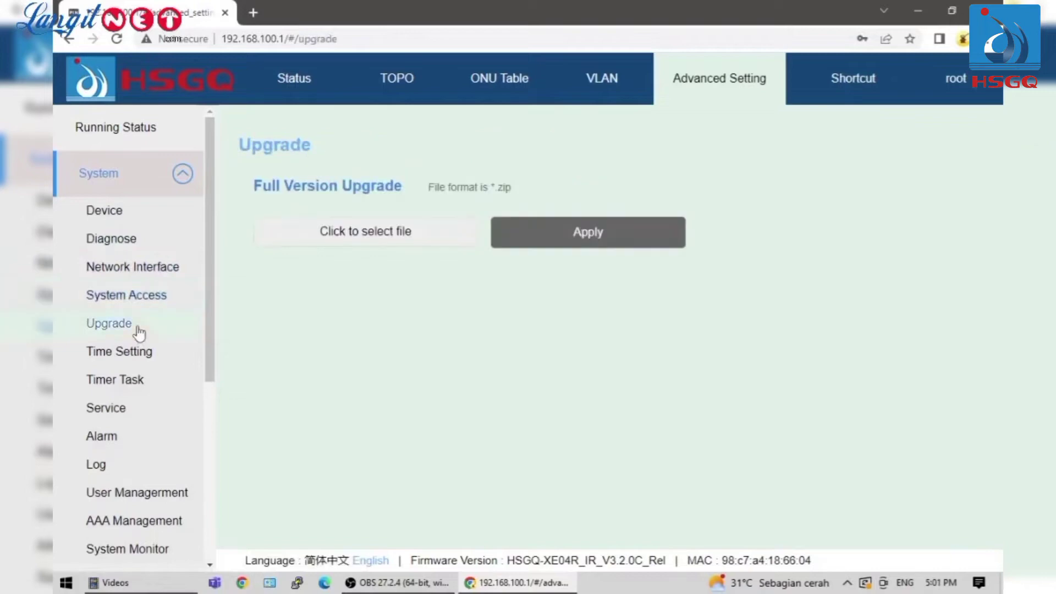
left_click(131, 354)
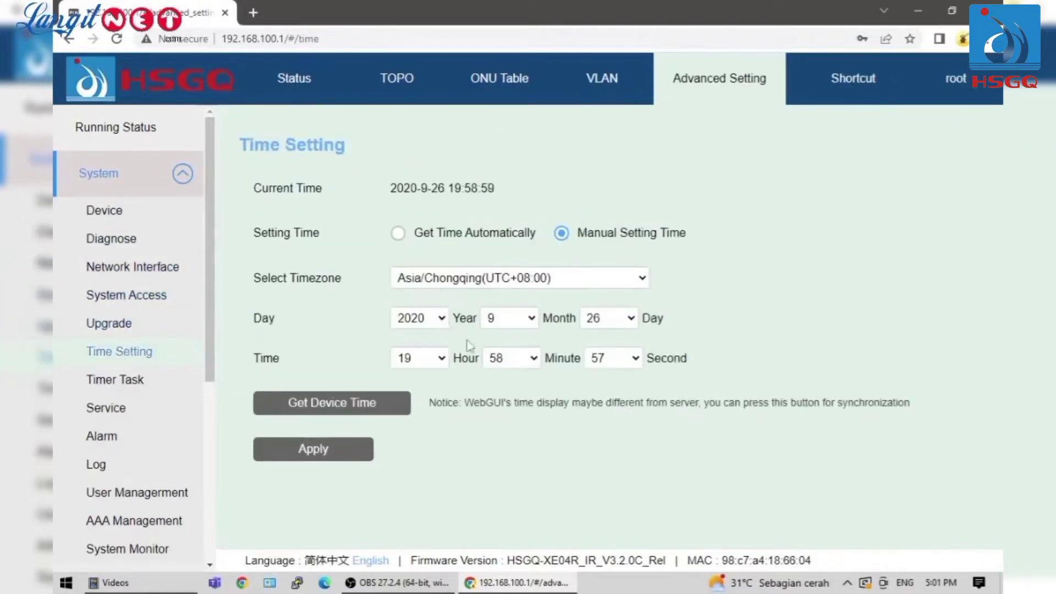
- View the system's Timer Task, Service and Alarm pages, including the alarm query method options
left_click(160, 383)
left_click(136, 408)
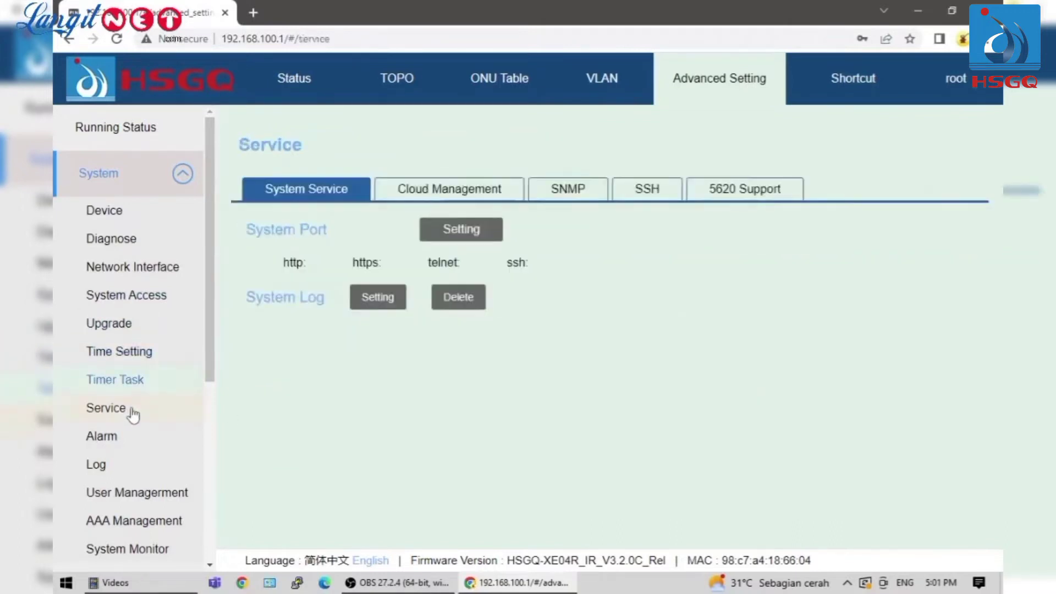
scroll(132, 416, "down", 3)
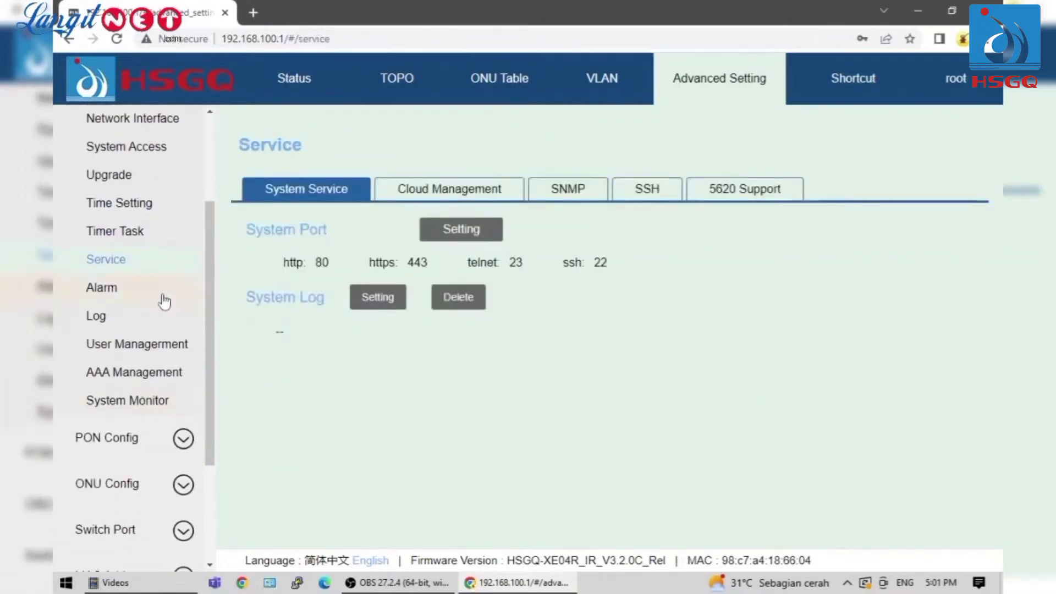
left_click(143, 296)
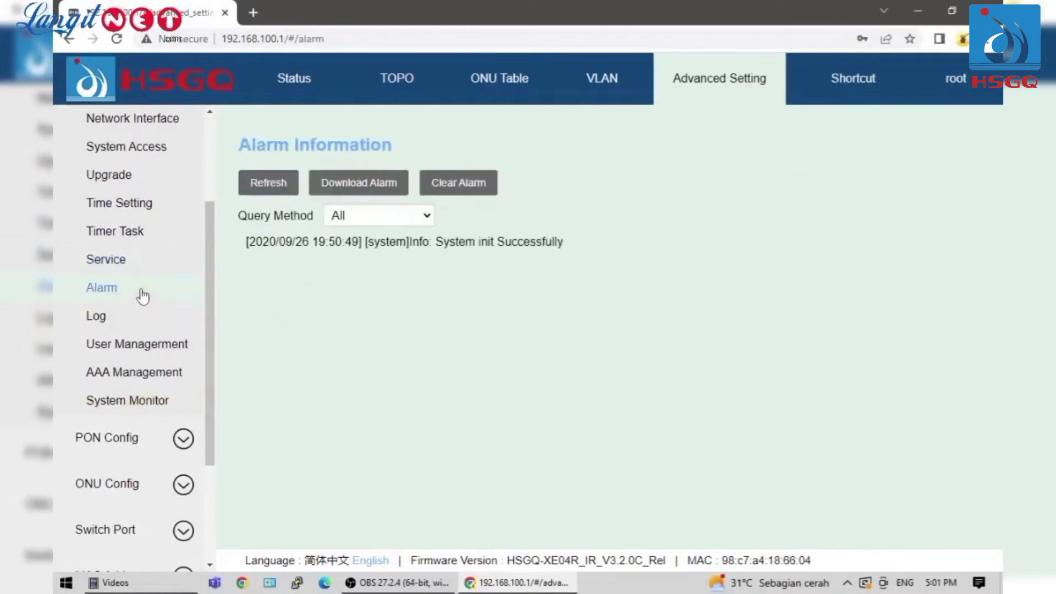
left_click(364, 218)
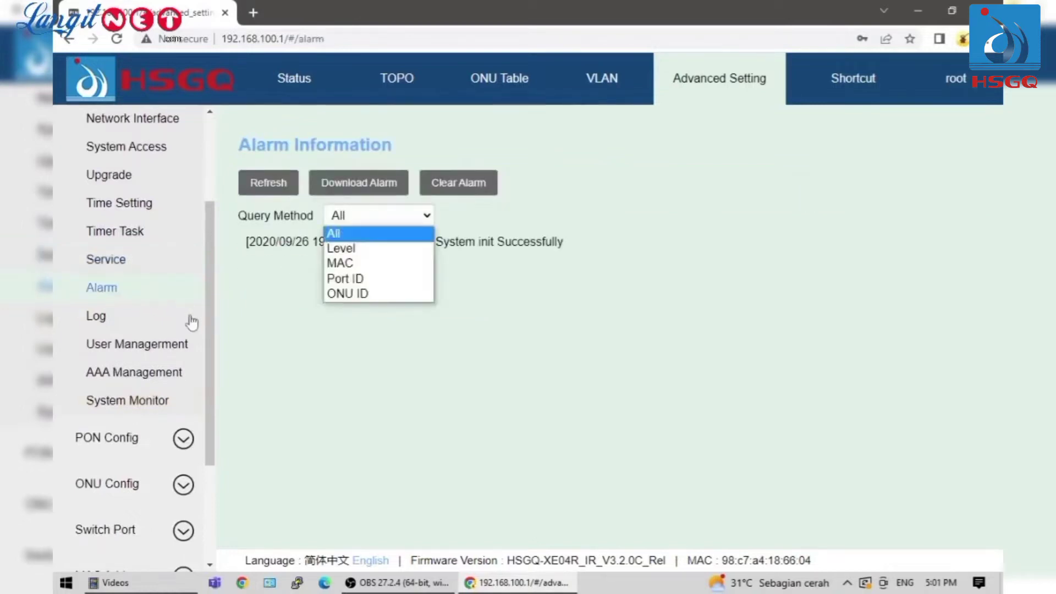
- Look through the system's Log, user management, AAA Management and System Monitor pages, including the Radius, Tacacs+ and usage chart sections
left_click(124, 318)
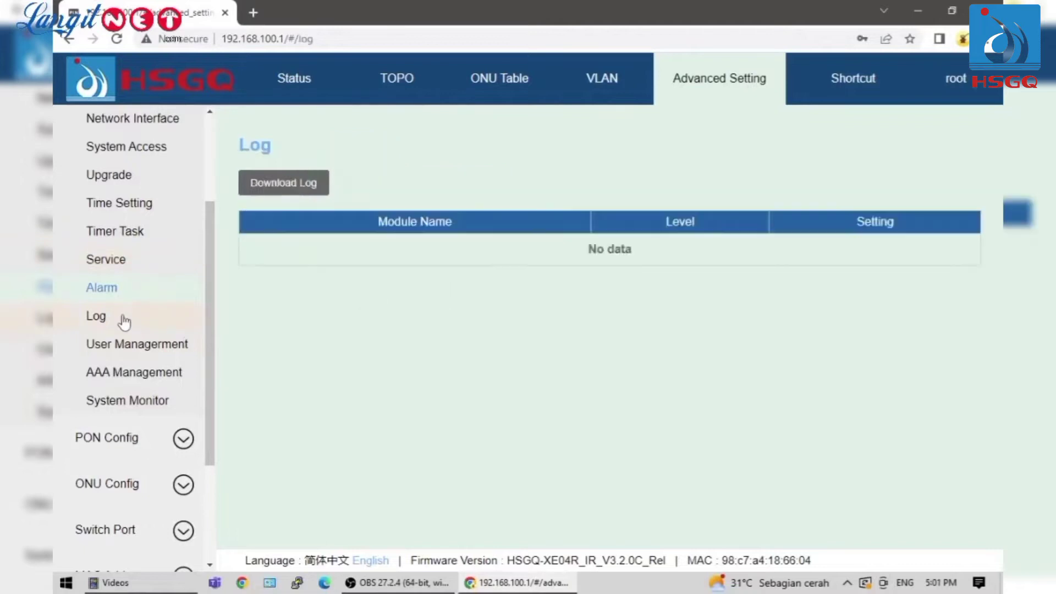
left_click(126, 347)
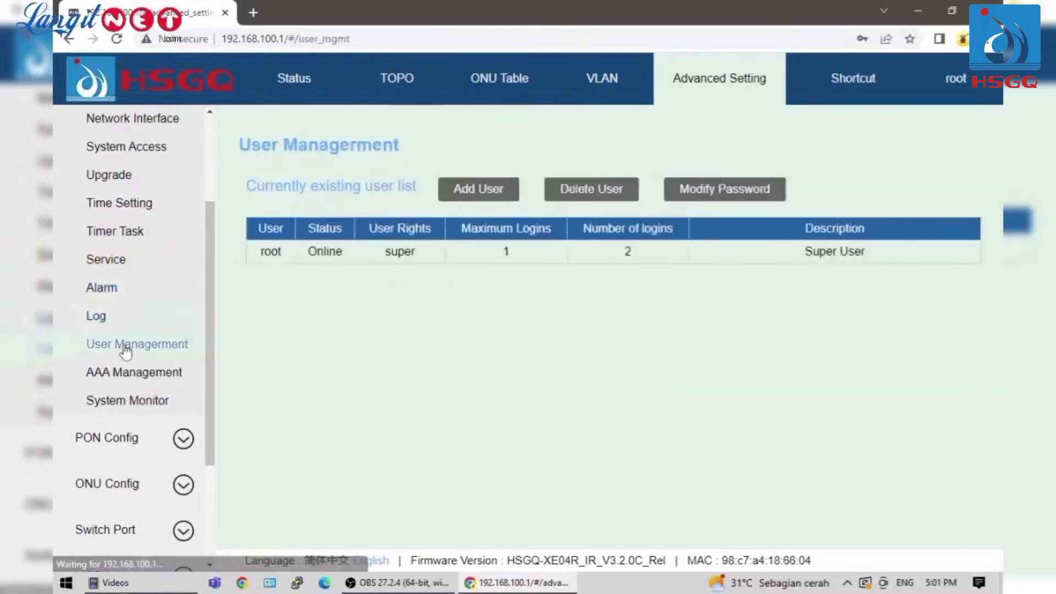
left_click(128, 376)
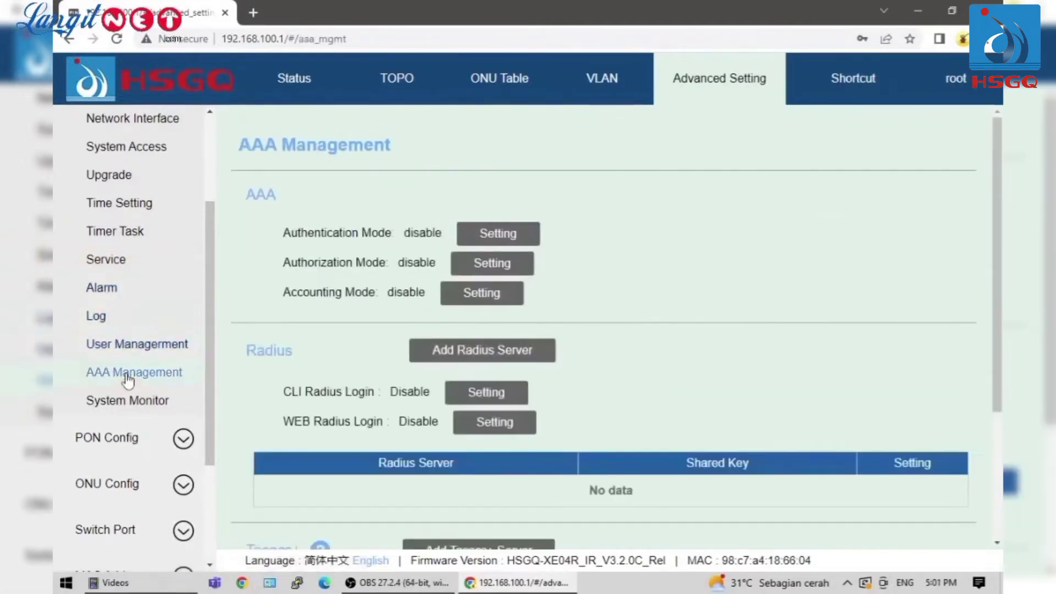
scroll(280, 395, "down", 3)
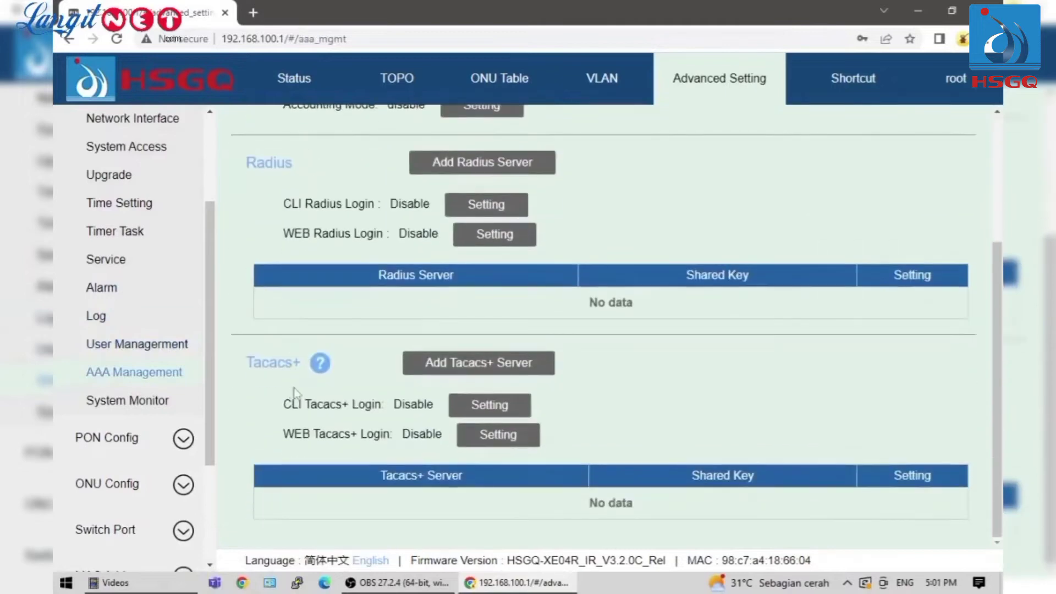
left_click(159, 401)
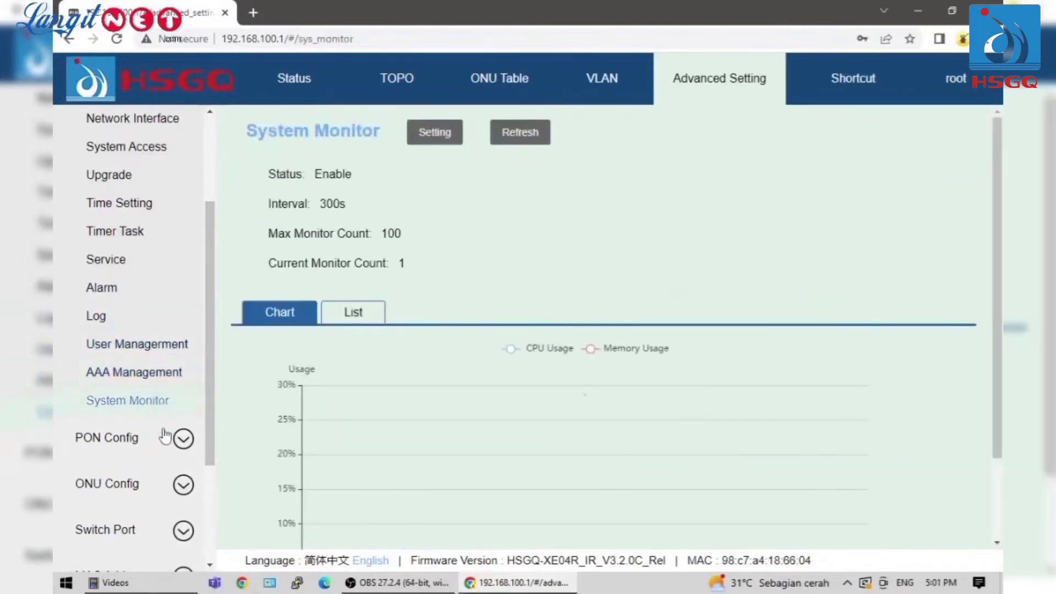
scroll(305, 437, "down", 2)
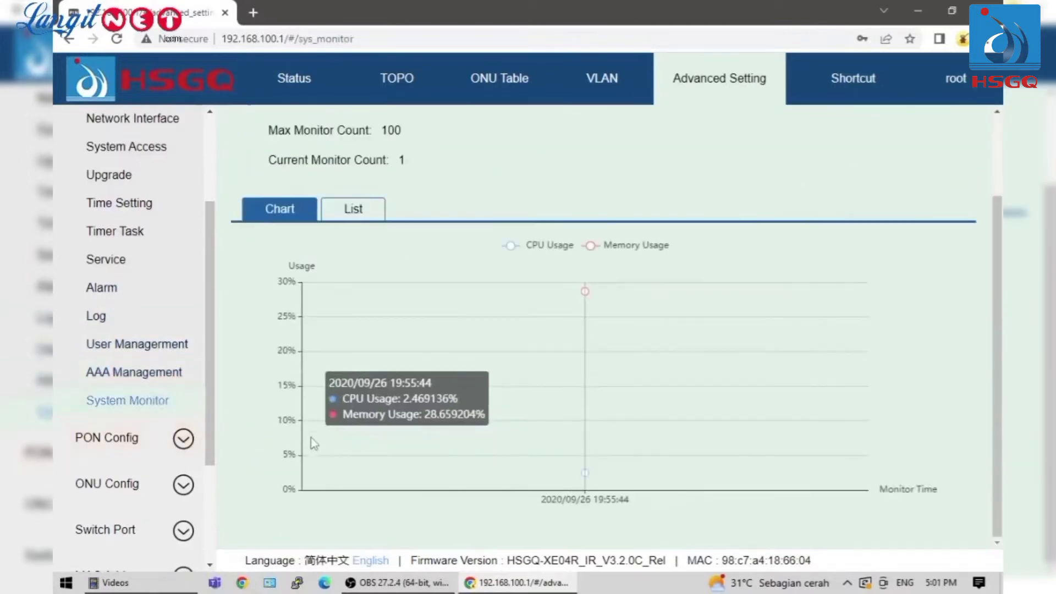
- Look through the PON Config pages, from ONU Deny List, Upstream Bandwidth, PON Setting and LOID List to ONU Batch Upgrade, Optical Diagnose and Batch Configuration
left_click(183, 439)
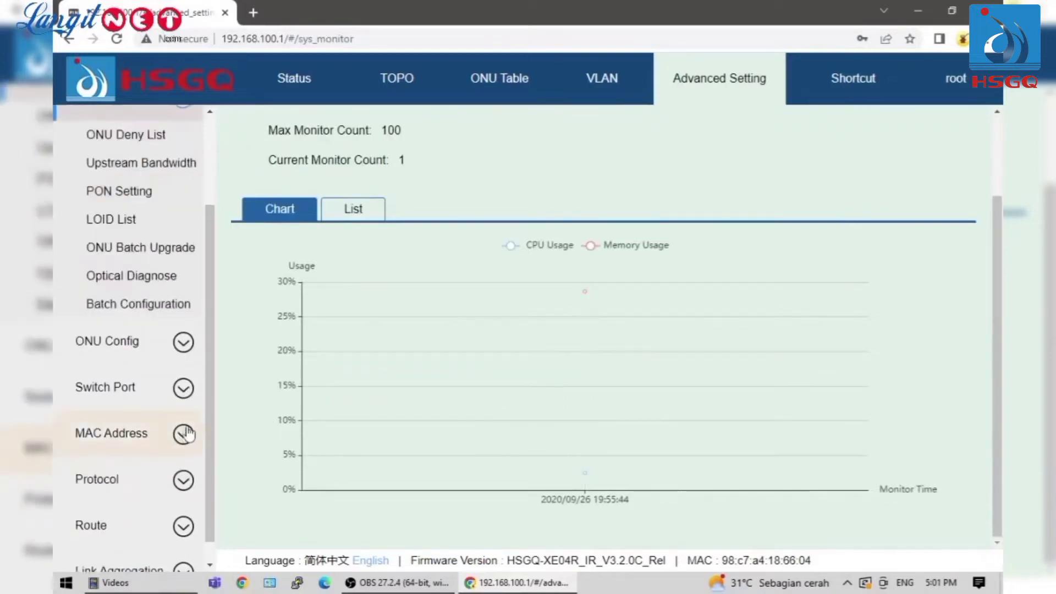
left_click(120, 135)
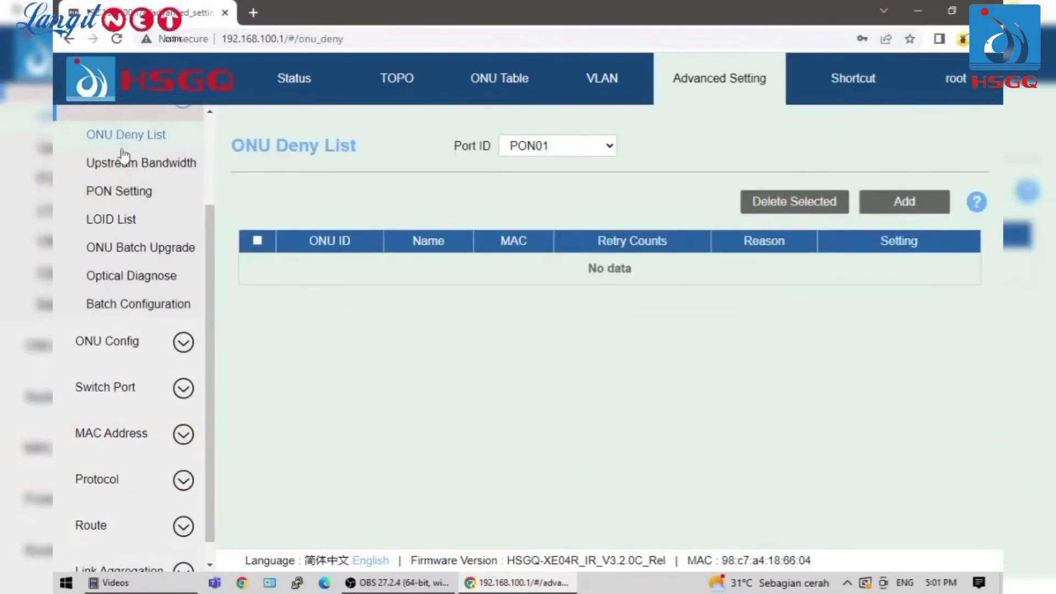
left_click(160, 164)
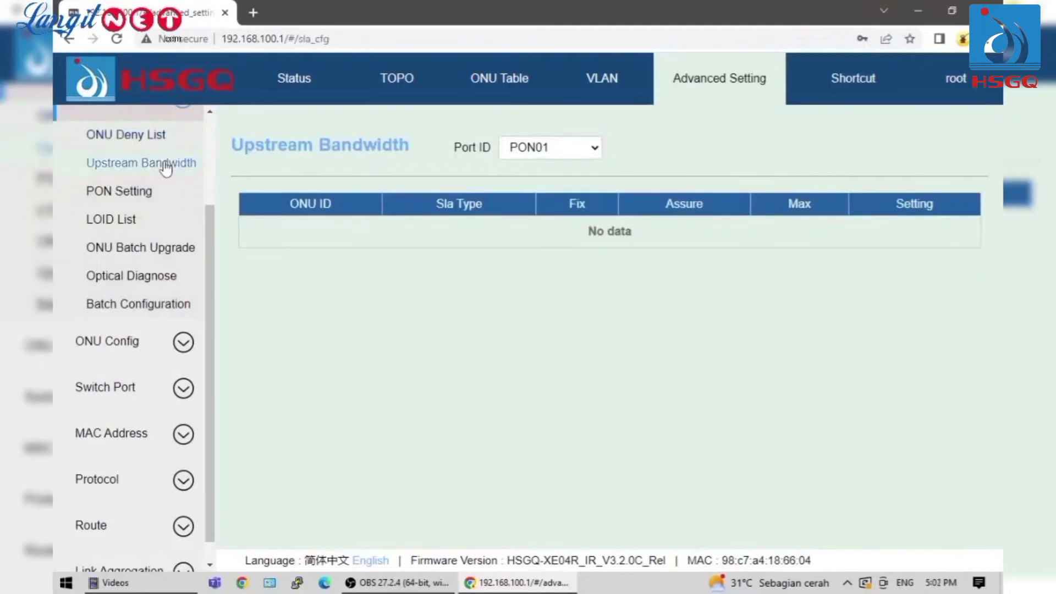
left_click(141, 195)
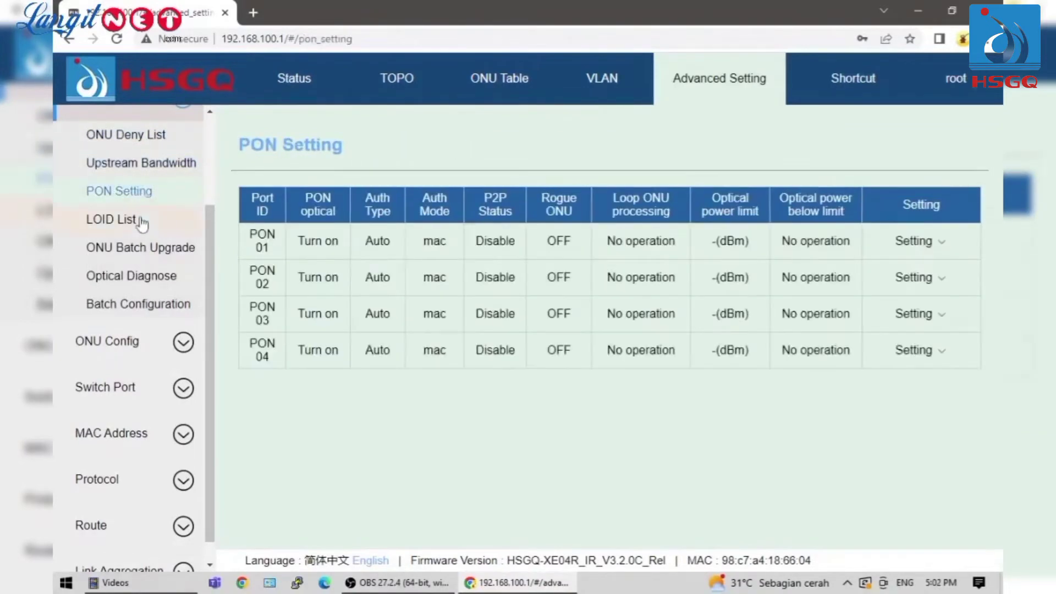
left_click(142, 223)
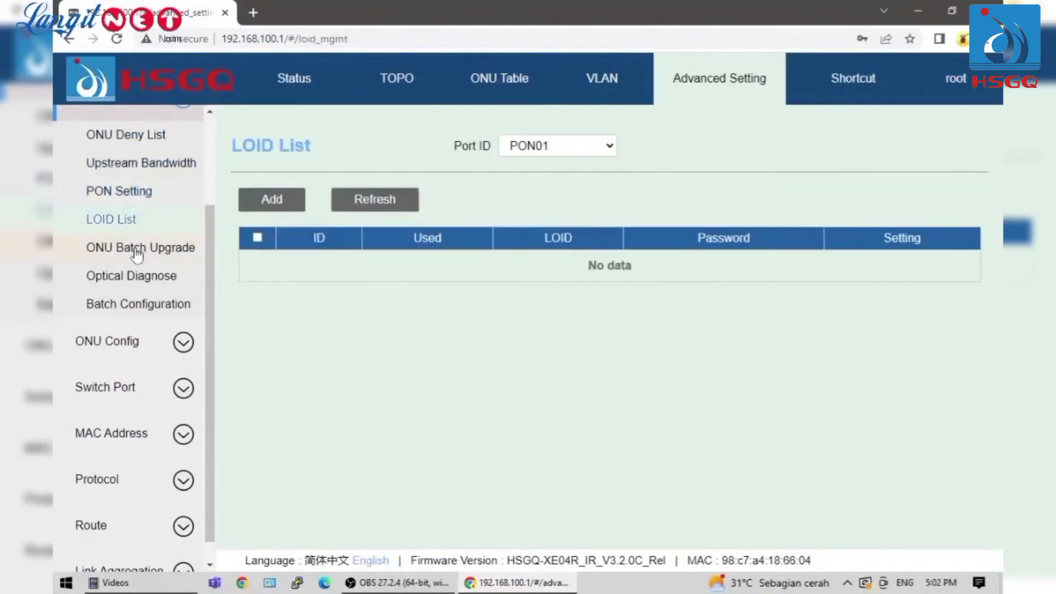
left_click(137, 251)
left_click(142, 278)
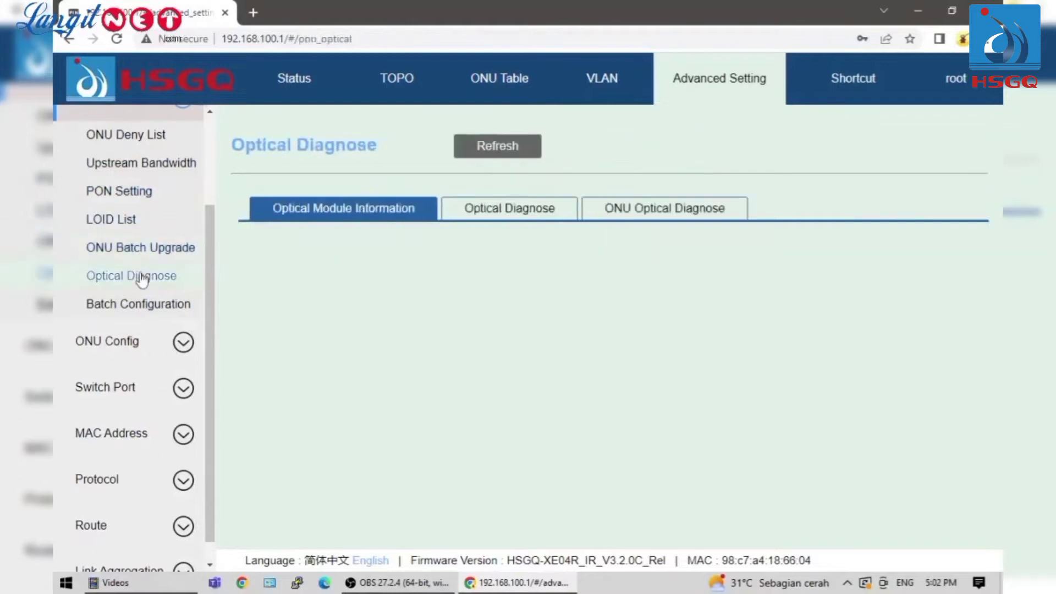
left_click(140, 304)
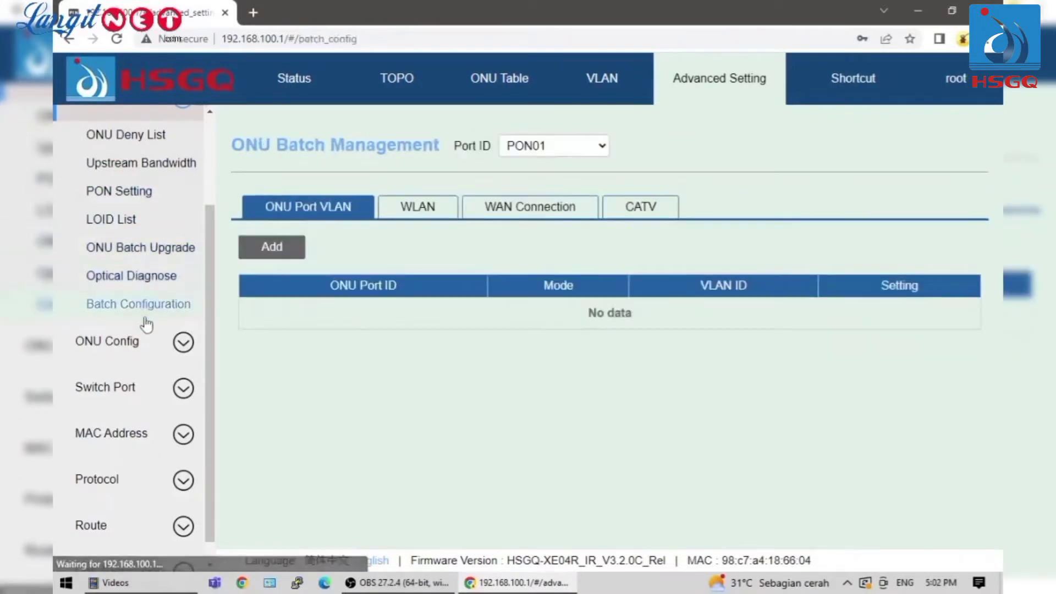
- View the ONU Config section's Basic Info, Port Config and Multicast pages, including the Port ID options for ONU Basic Info
left_click(187, 344)
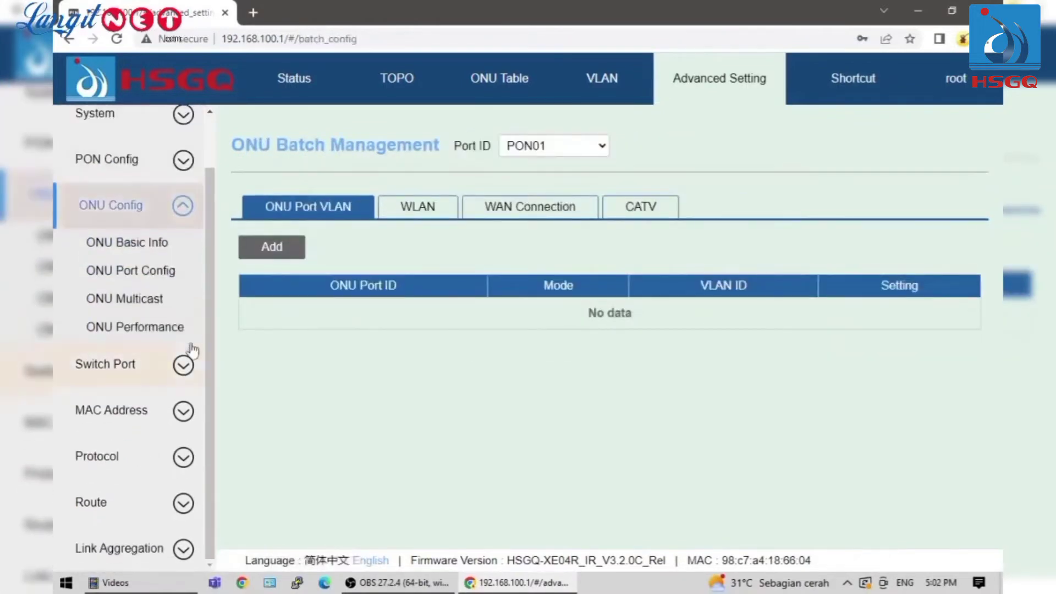
left_click(158, 246)
left_click(150, 275)
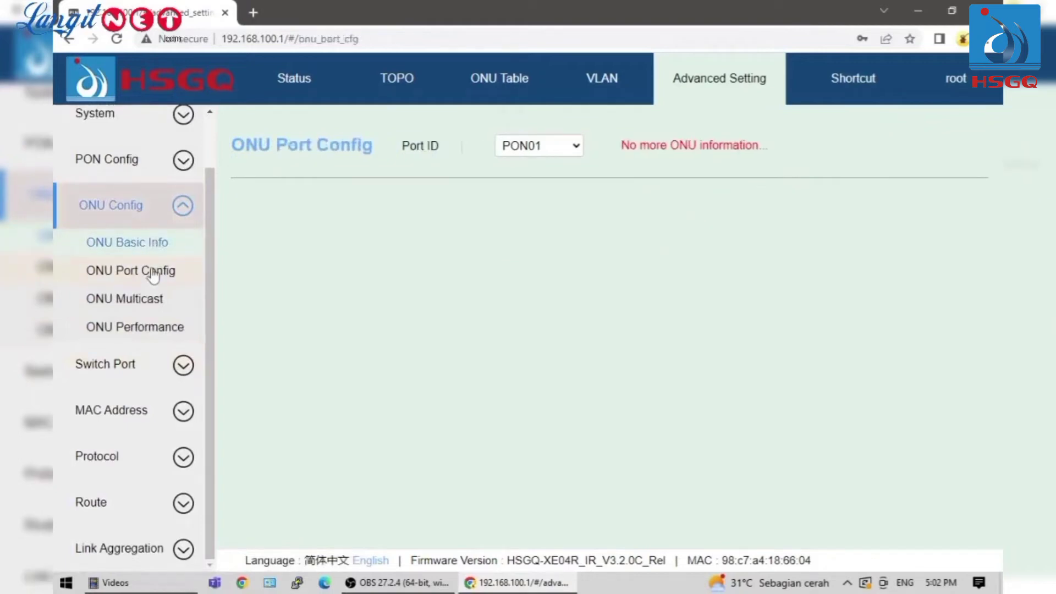
left_click(148, 299)
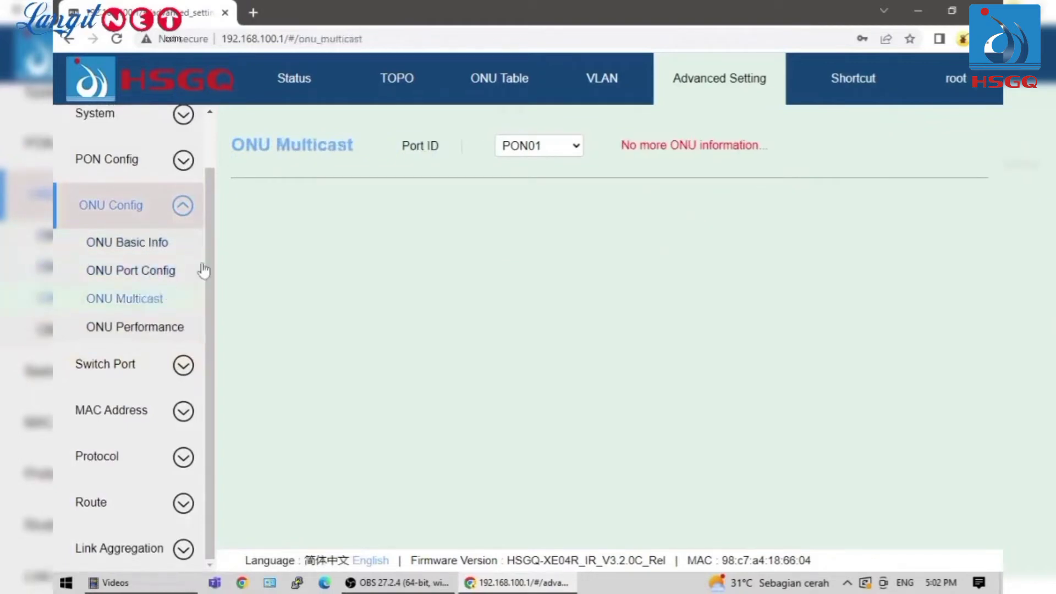
left_click(175, 247)
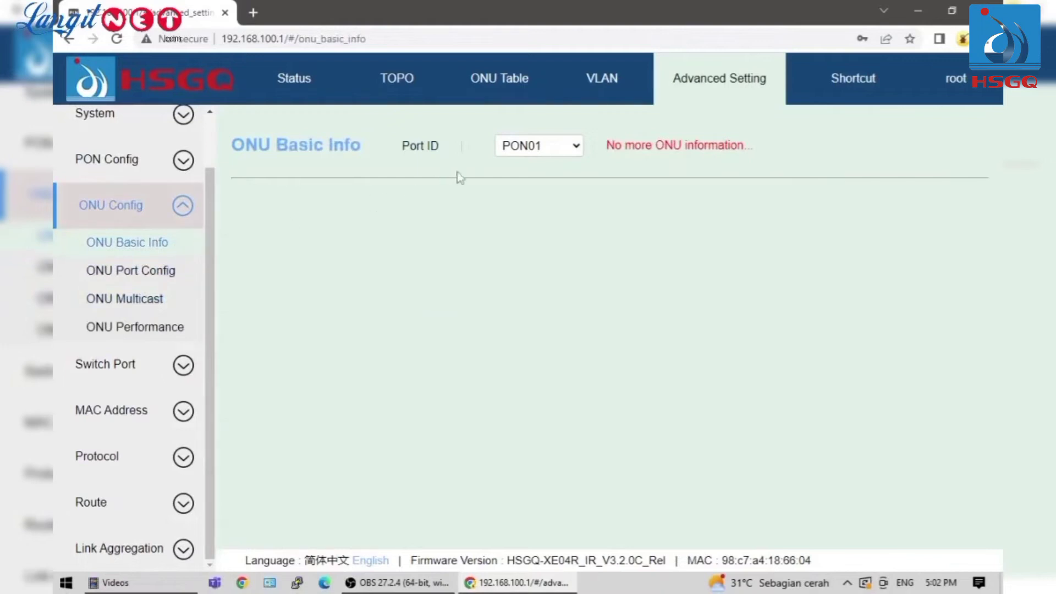
left_click(548, 147)
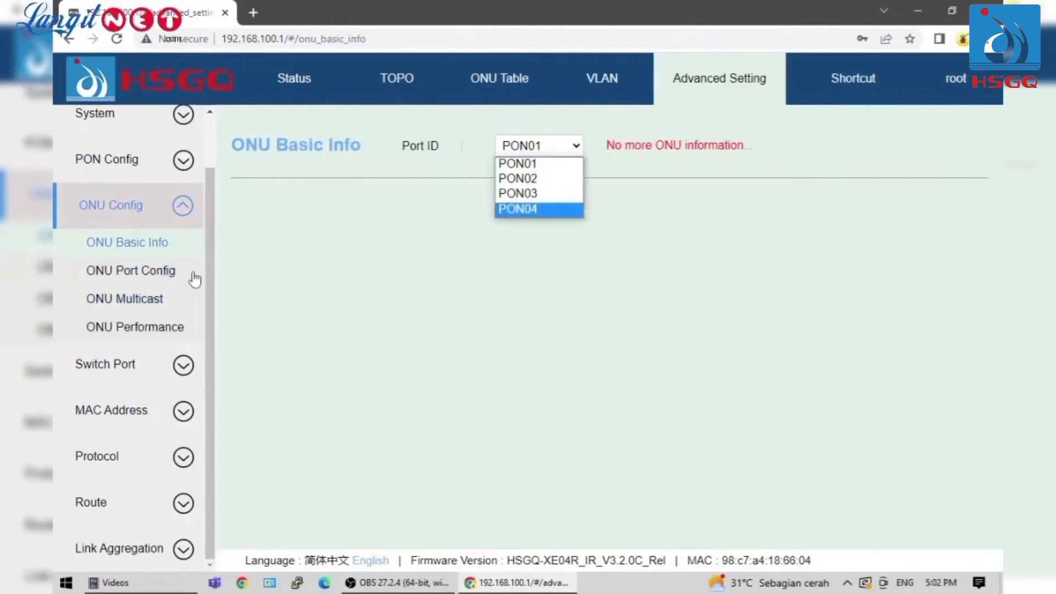
- Revisit the ONU Port Config page, check the ONU Multicast page's Port ID options, and view the ONU Performance page
left_click(176, 276)
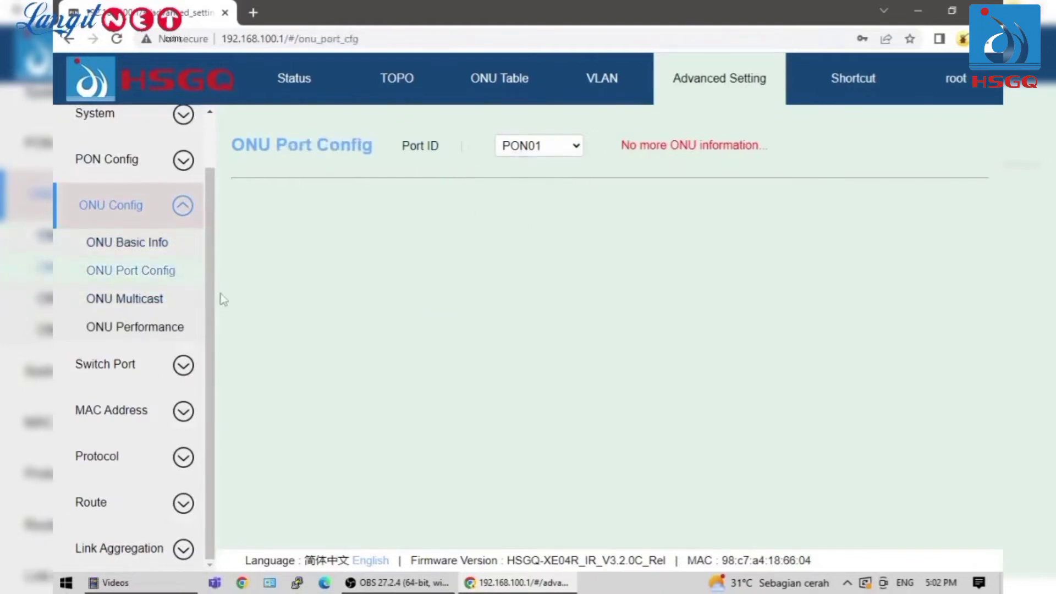
left_click(175, 305)
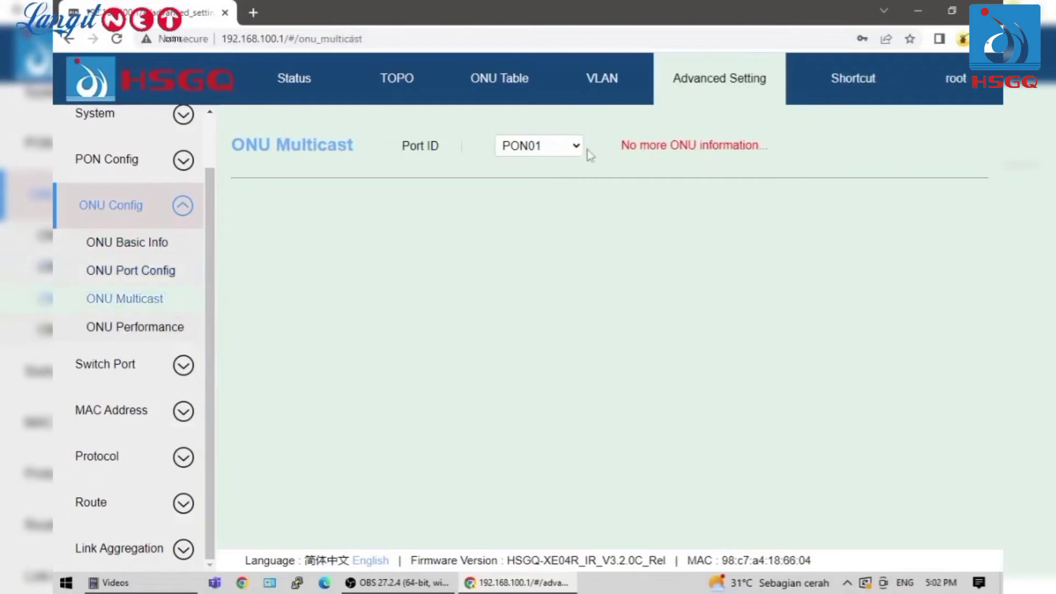
left_click(557, 144)
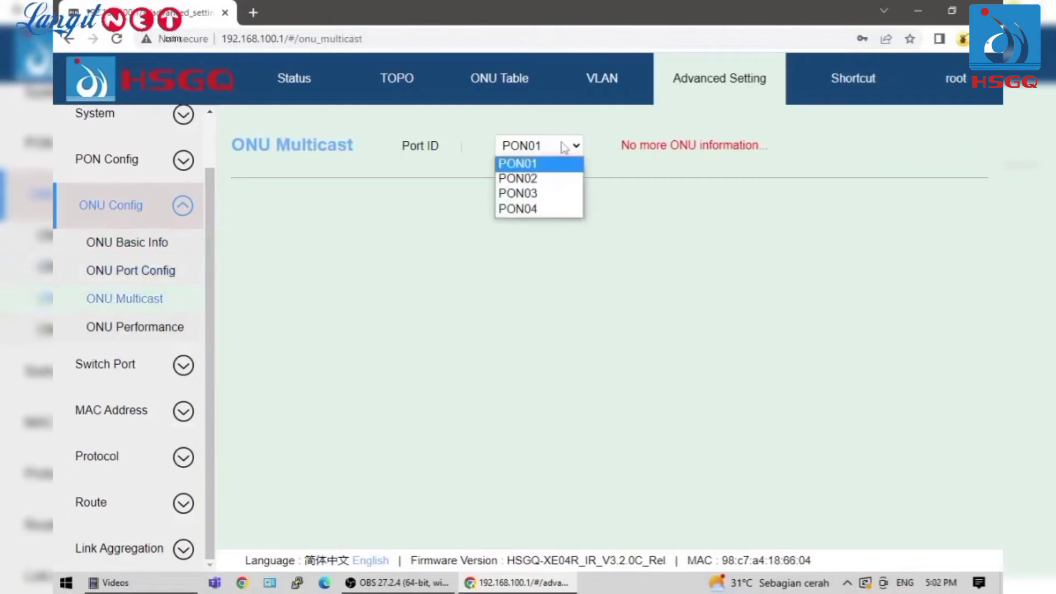
left_click(175, 327)
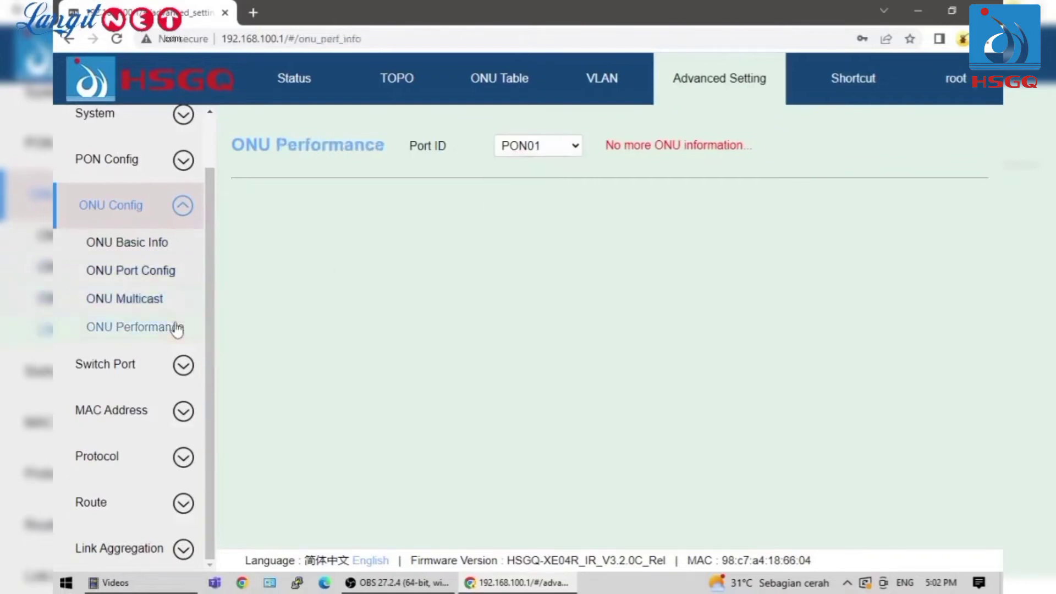
- Examine the Switch Port section's Port Info table, Port Optical Diagnose page and per-port Performance counters
left_click(189, 366)
left_click(164, 230)
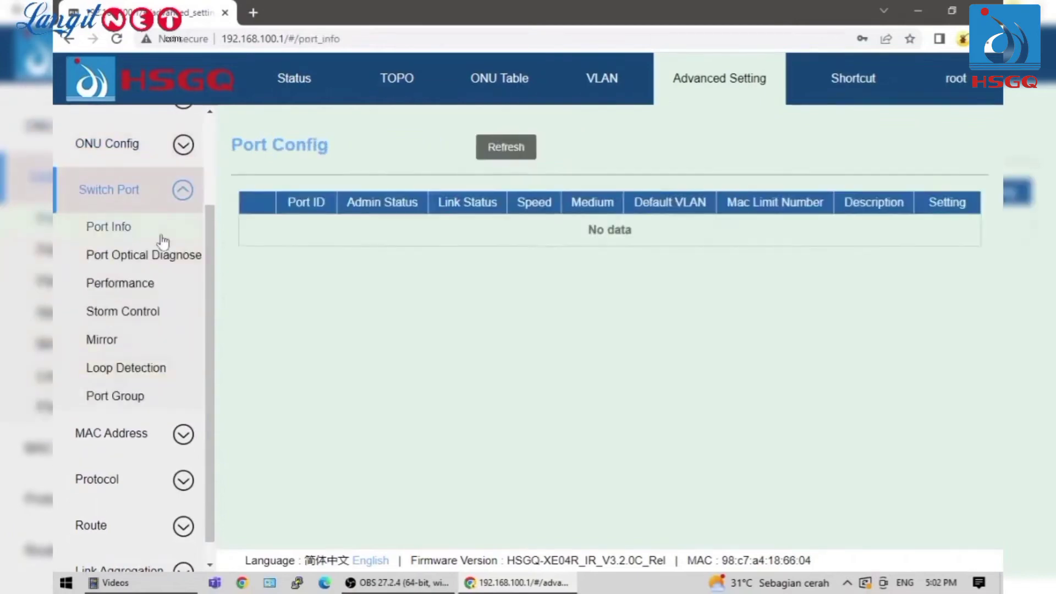
scroll(433, 330, "down", 3)
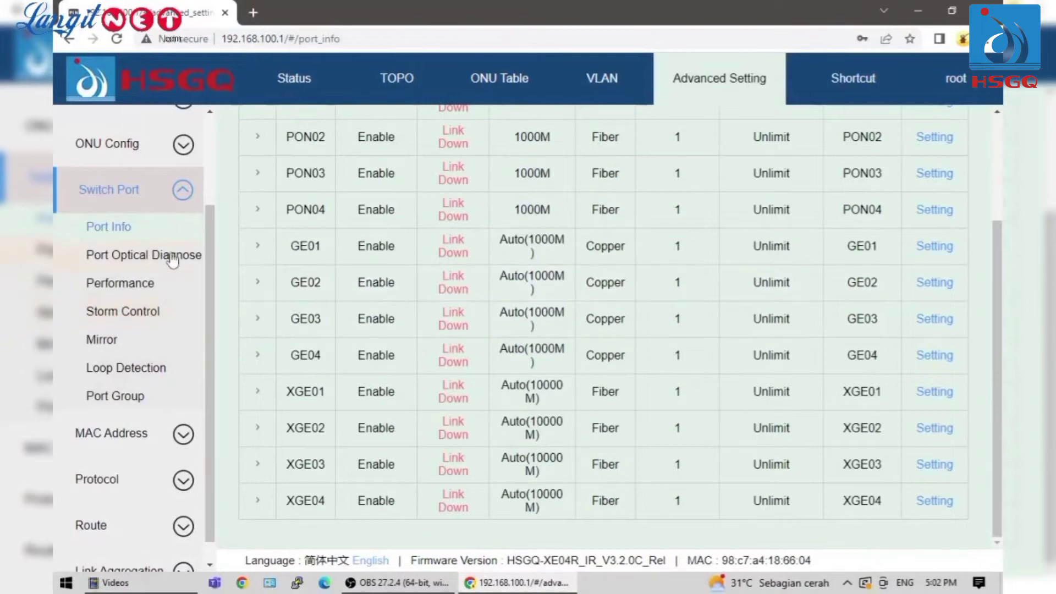
left_click(172, 260)
left_click(152, 287)
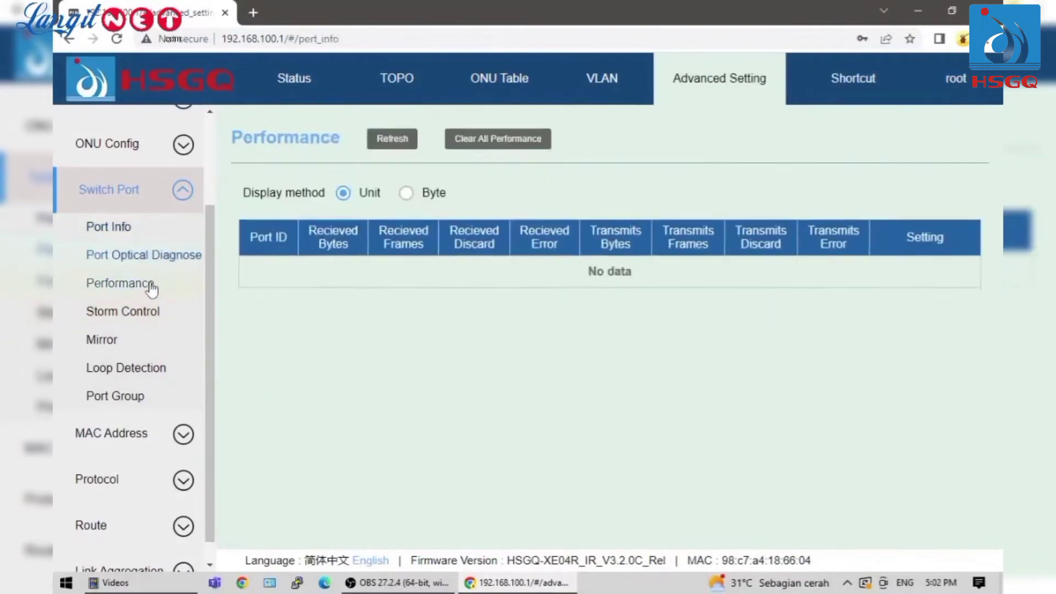
scroll(437, 352, "down", 1)
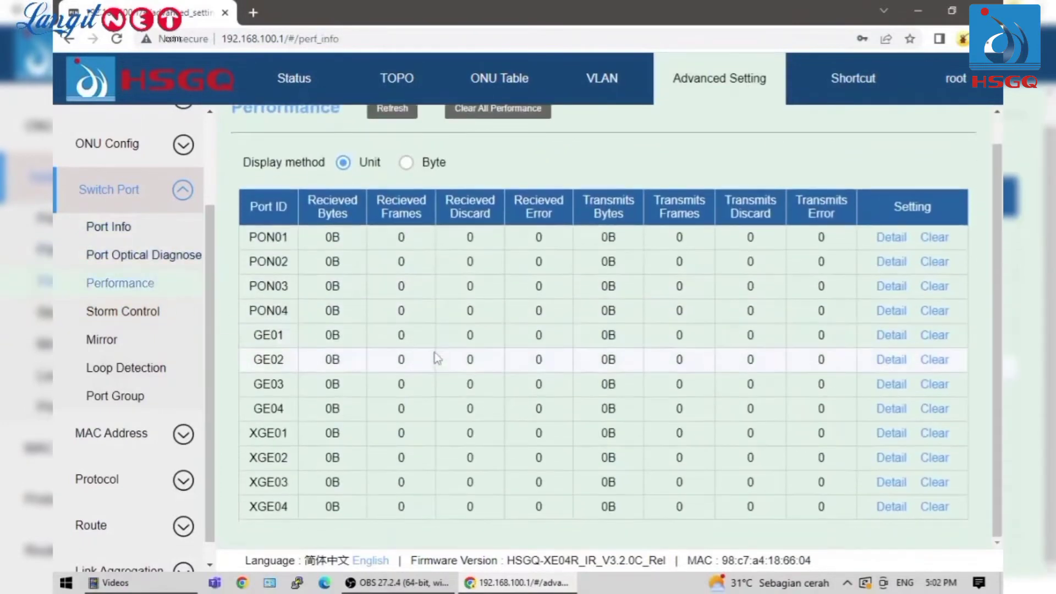
- Look through the Switch Port section's Storm Control, Mirror, Loop Detection and Port Group pages
left_click(163, 310)
scroll(443, 401, "down", 2)
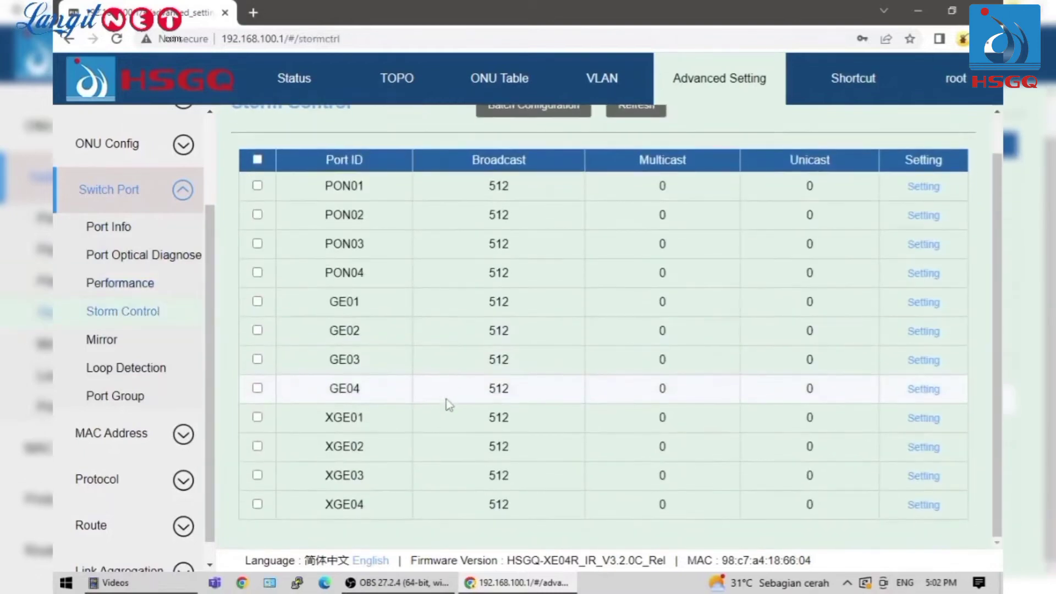
left_click(158, 344)
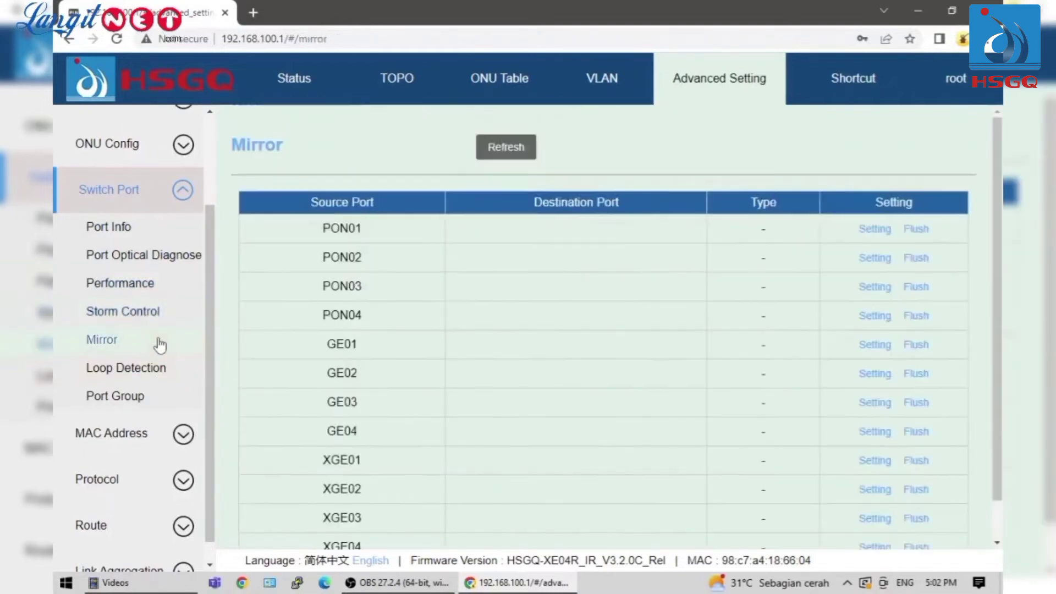
scroll(385, 358, "down", 2)
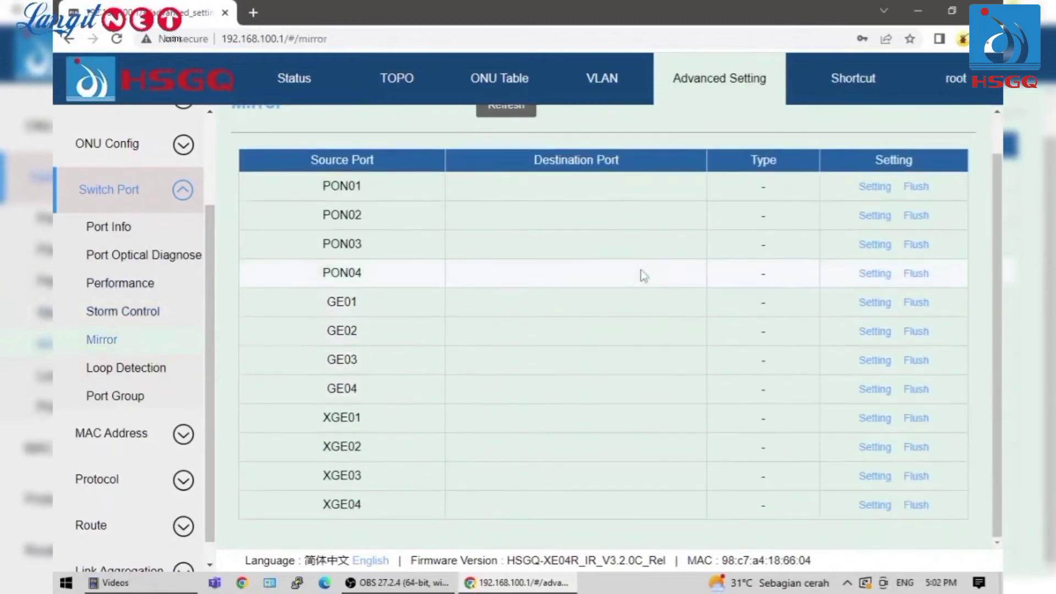
left_click(140, 374)
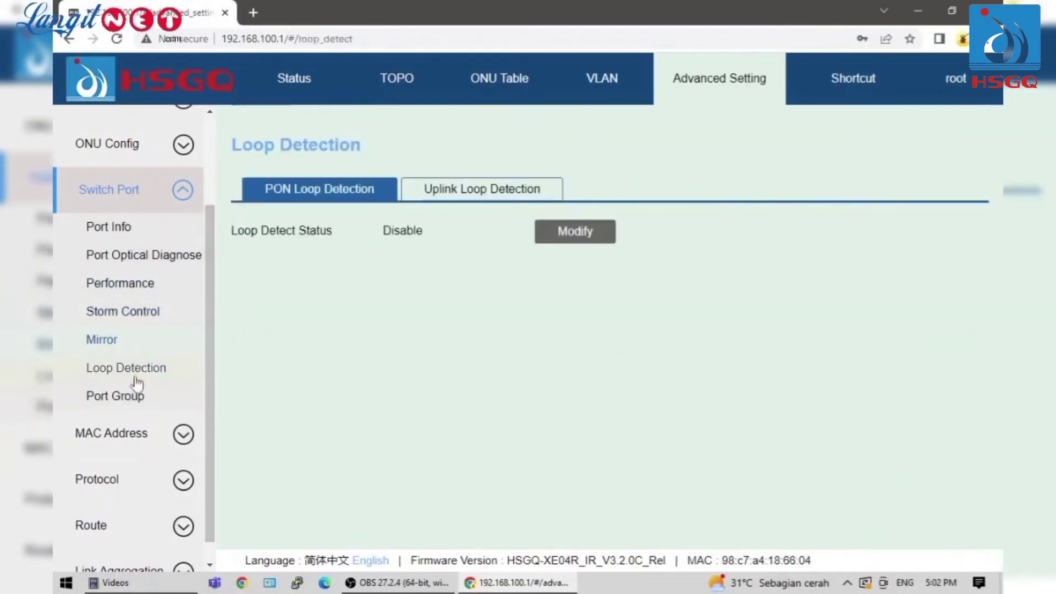
left_click(140, 397)
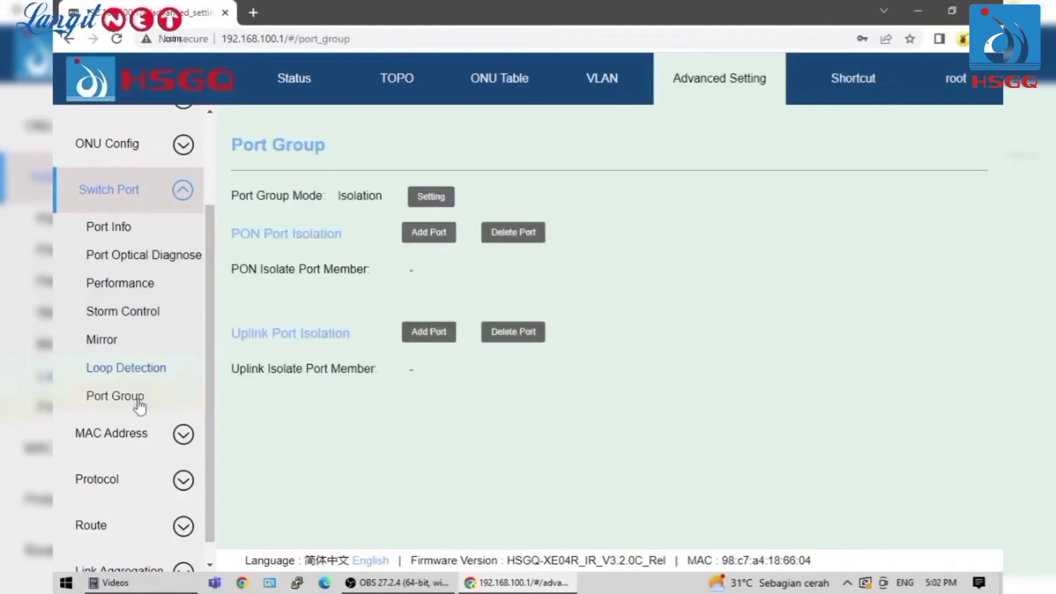
- View the MAC Address Table page and inspect its available query methods and filter options
left_click(176, 443)
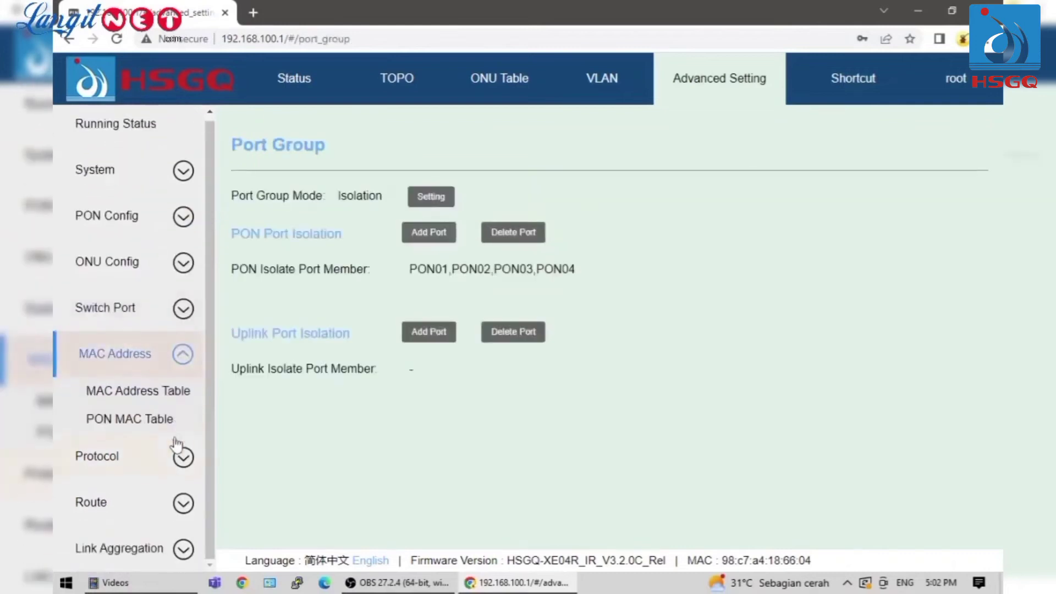
left_click(183, 397)
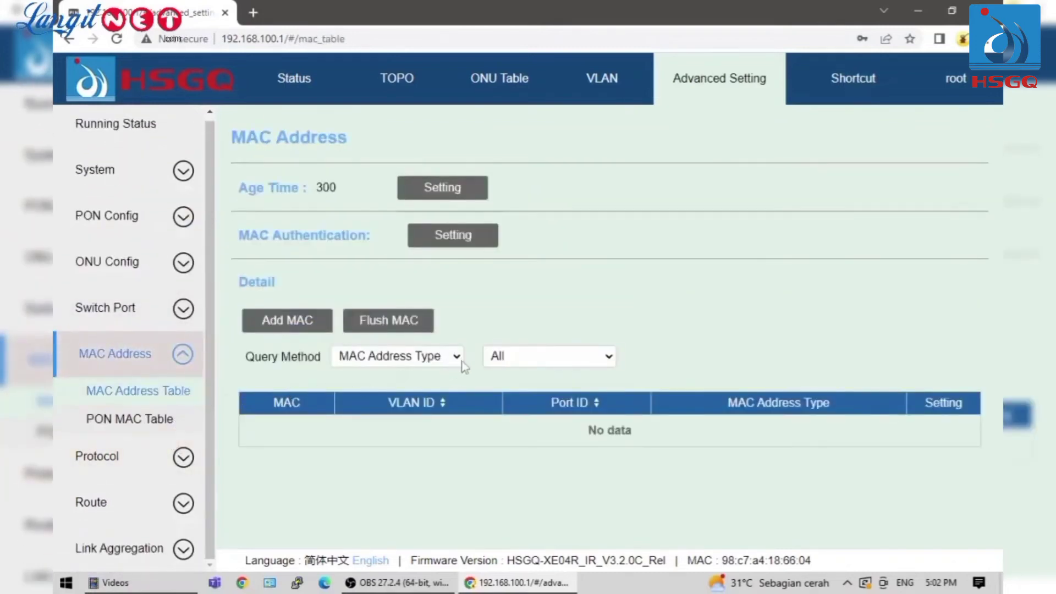
left_click(498, 360)
left_click(440, 360)
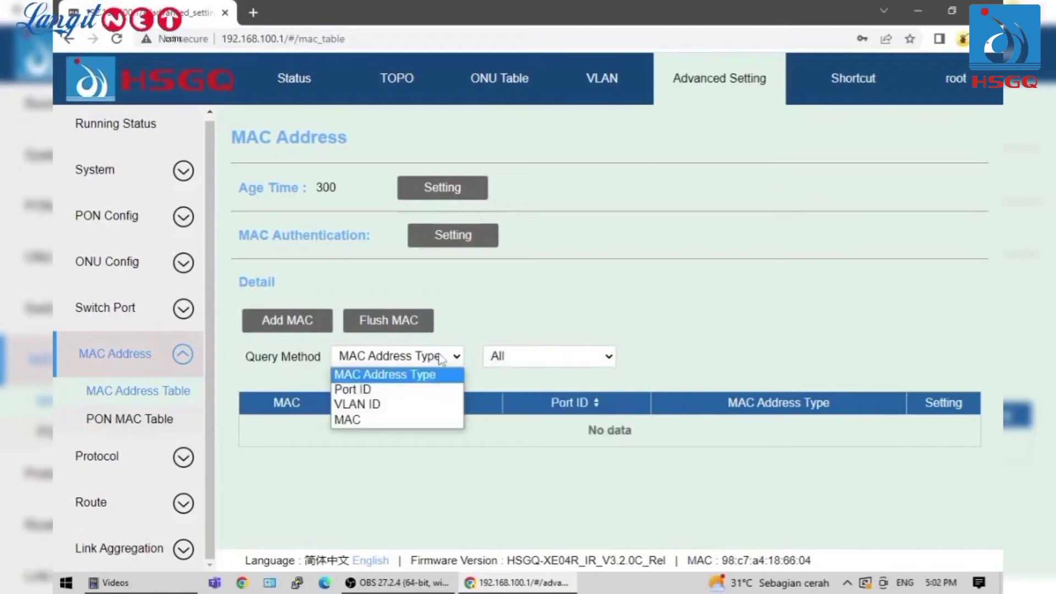
- View the PON MAC Table page and inspect its query method and port filter options
left_click(153, 421)
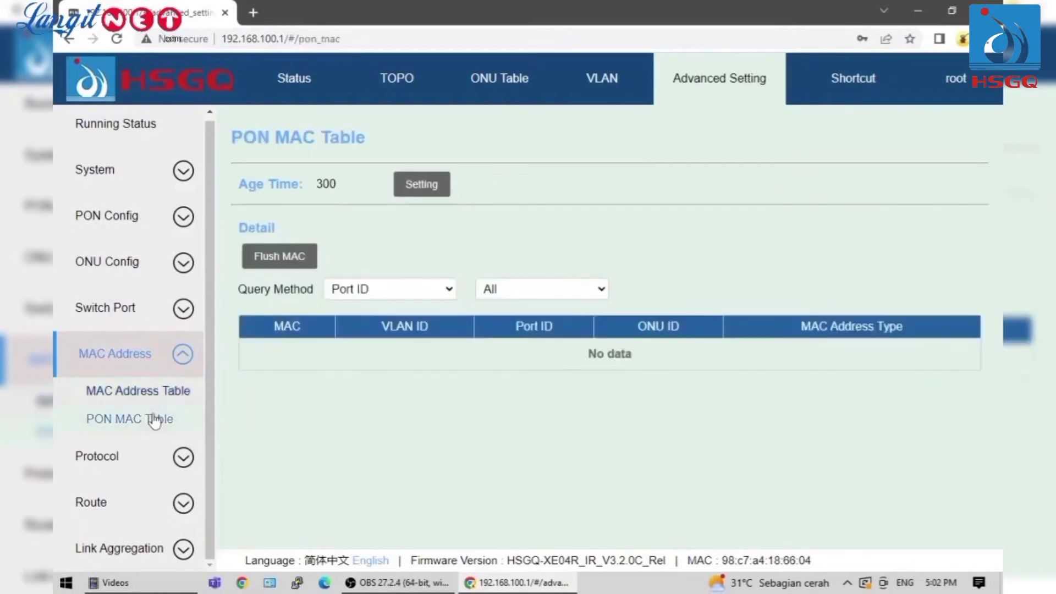
left_click(415, 292)
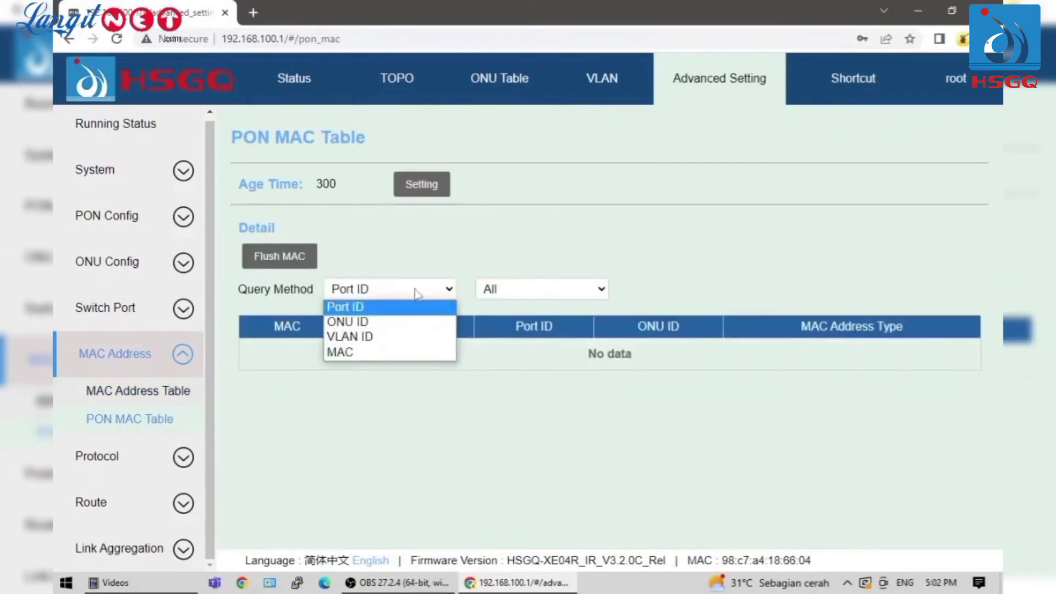
left_click(545, 289)
left_click(544, 288)
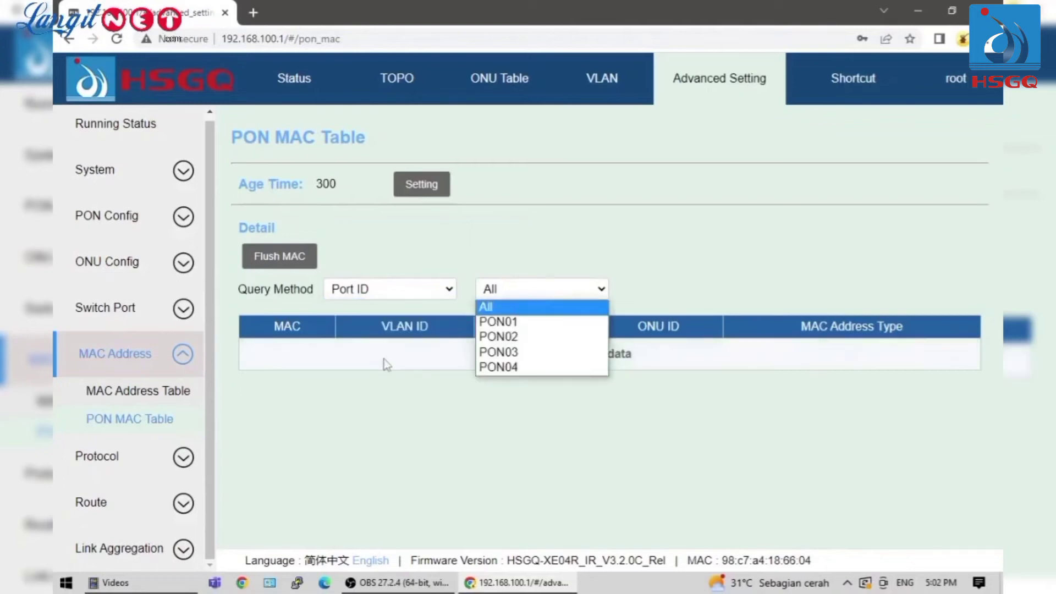
left_click(286, 416)
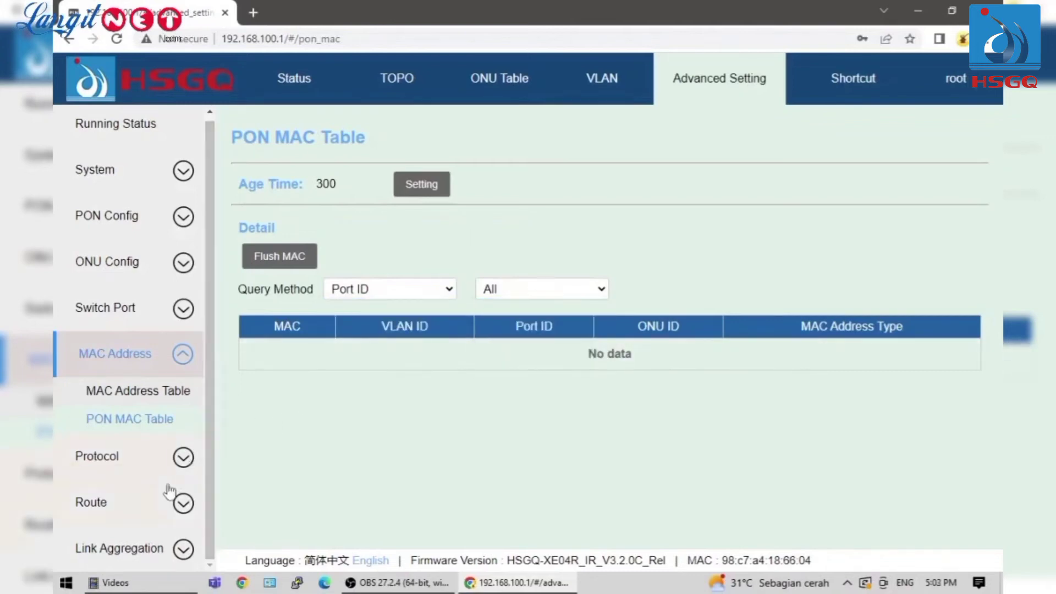
- Look through the Protocol section's RSTP, IGMP, DHCP, DHCPv6 and MSTP pages, including the RSTP port table
left_click(187, 458)
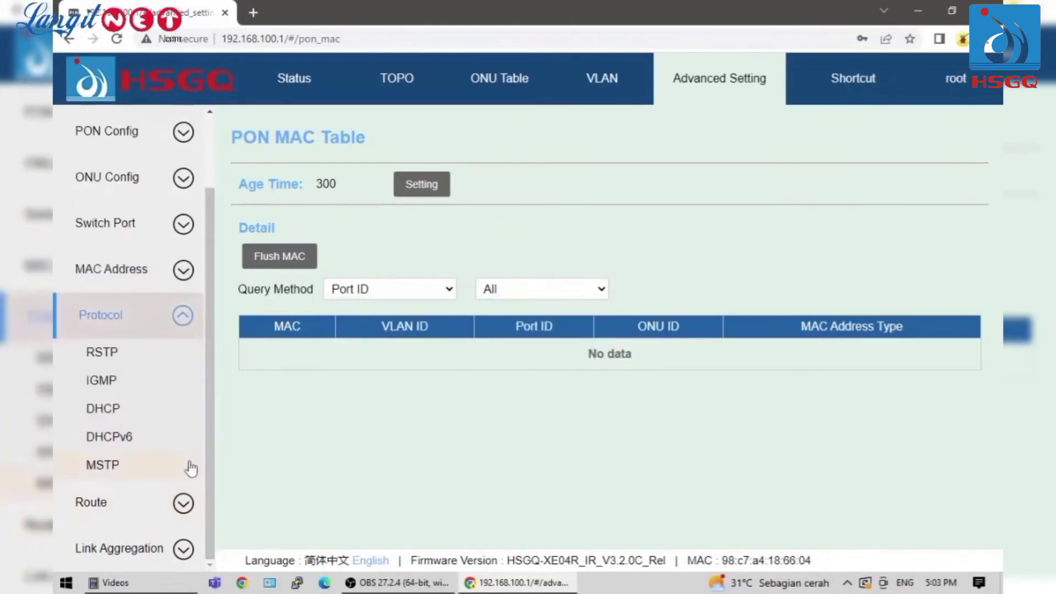
left_click(141, 355)
scroll(382, 363, "down", 4)
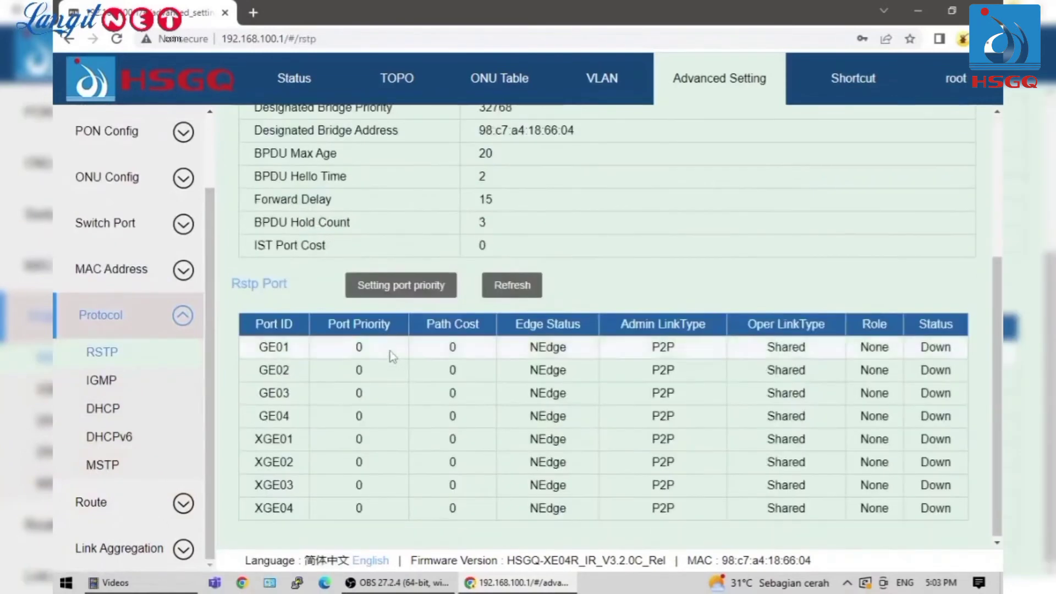
left_click(138, 379)
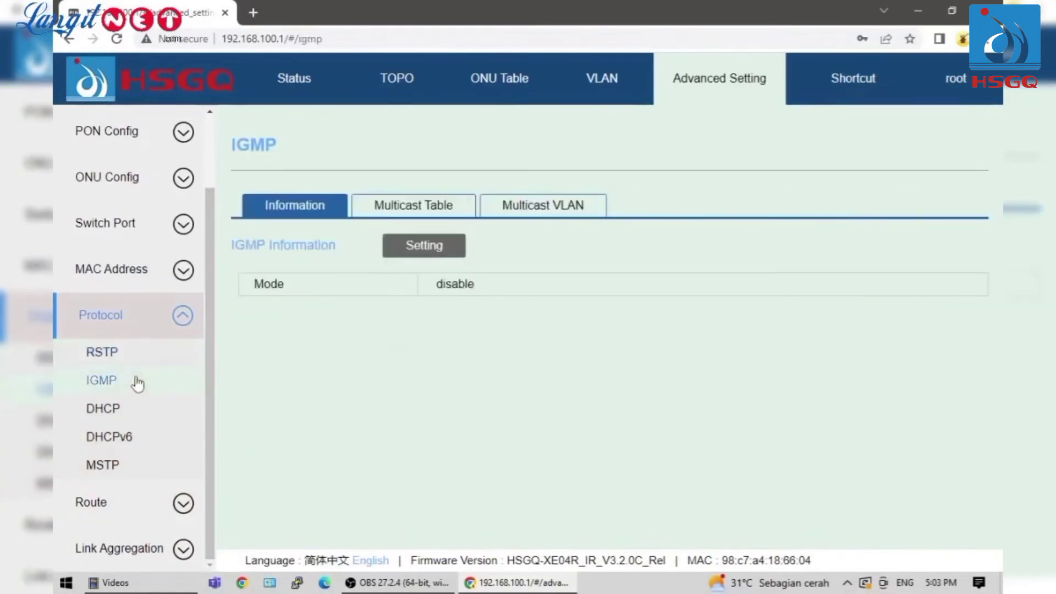
left_click(135, 418)
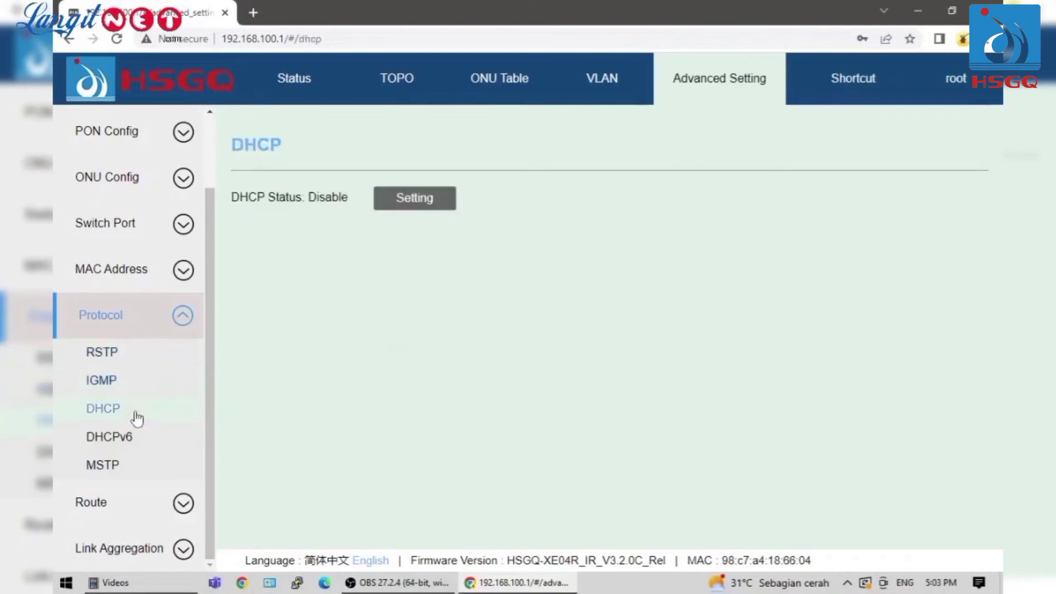
left_click(118, 437)
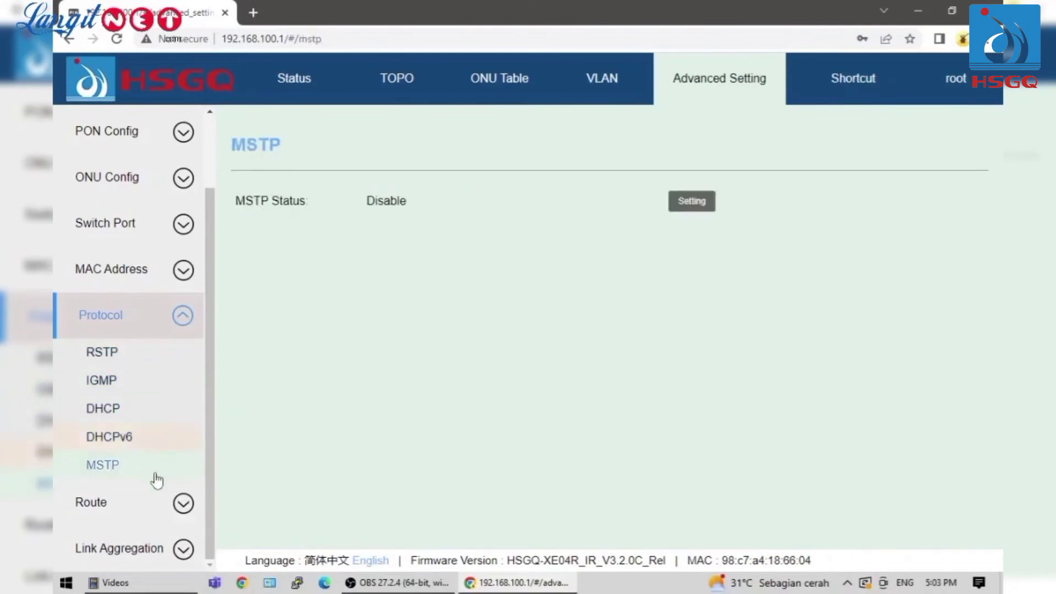
- View the Route section's Route Management and ARP Table pages and the Link Aggregation section's Manual and LACP Aggregation pages
left_click(165, 502)
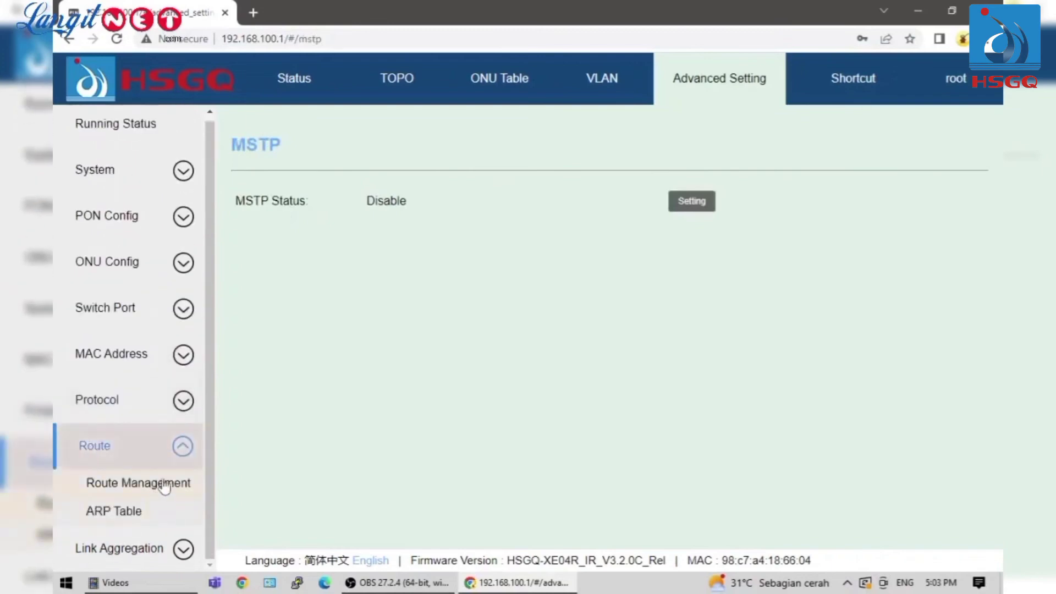
left_click(165, 484)
left_click(146, 510)
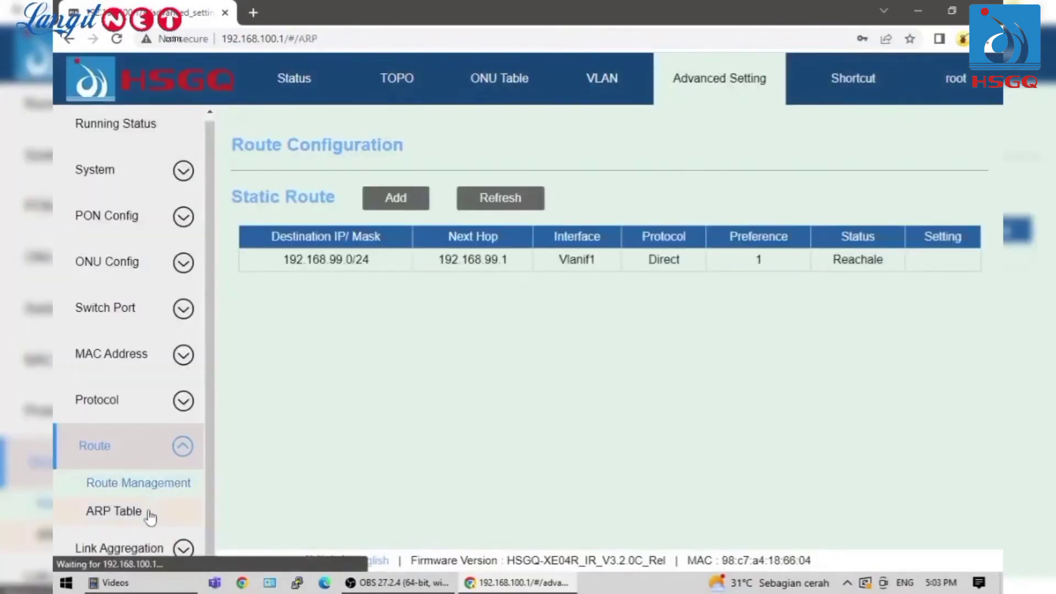
left_click(177, 549)
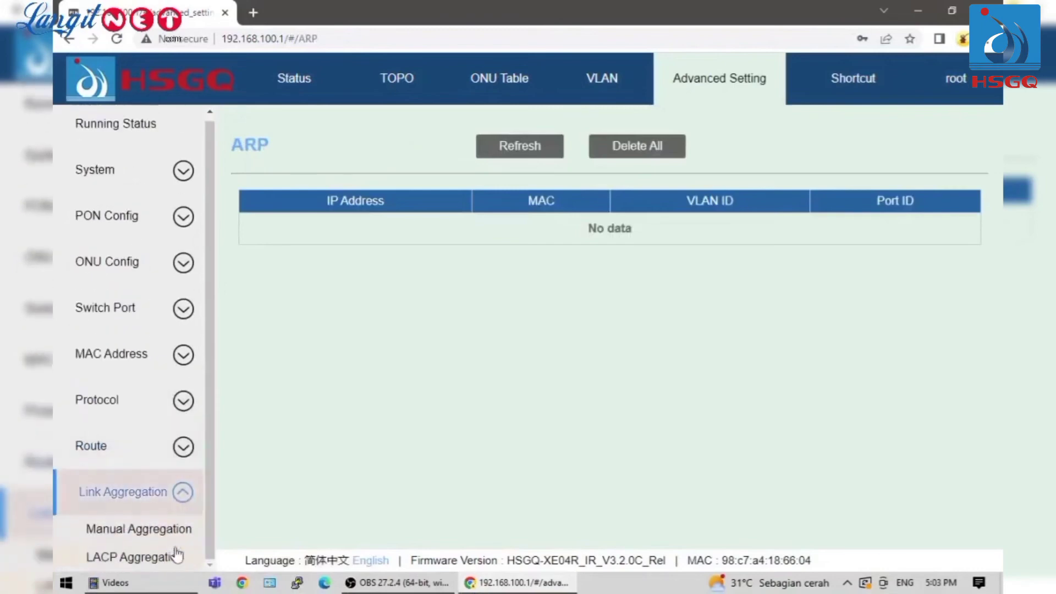
left_click(165, 532)
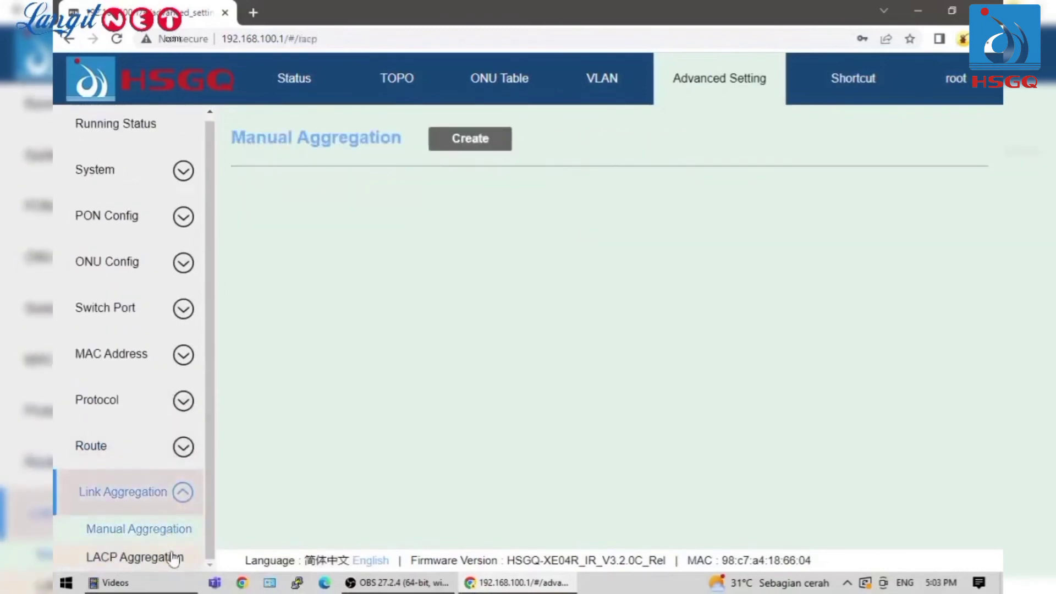
left_click(172, 556)
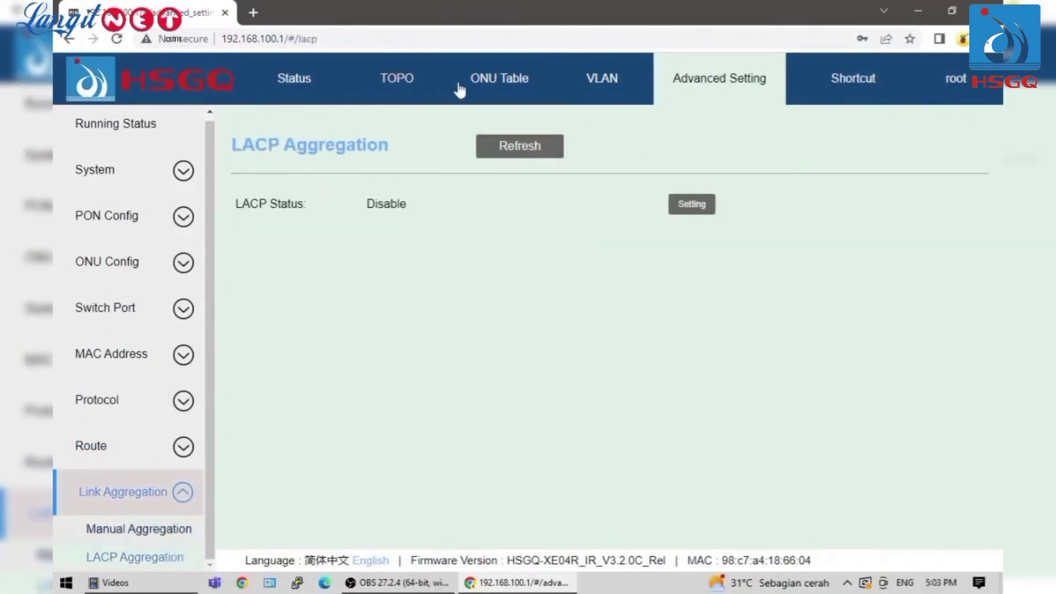
- Revisit the ONU Table and VLAN pages, and review the Running Status page's system information, hardware status and running time
left_click(494, 82)
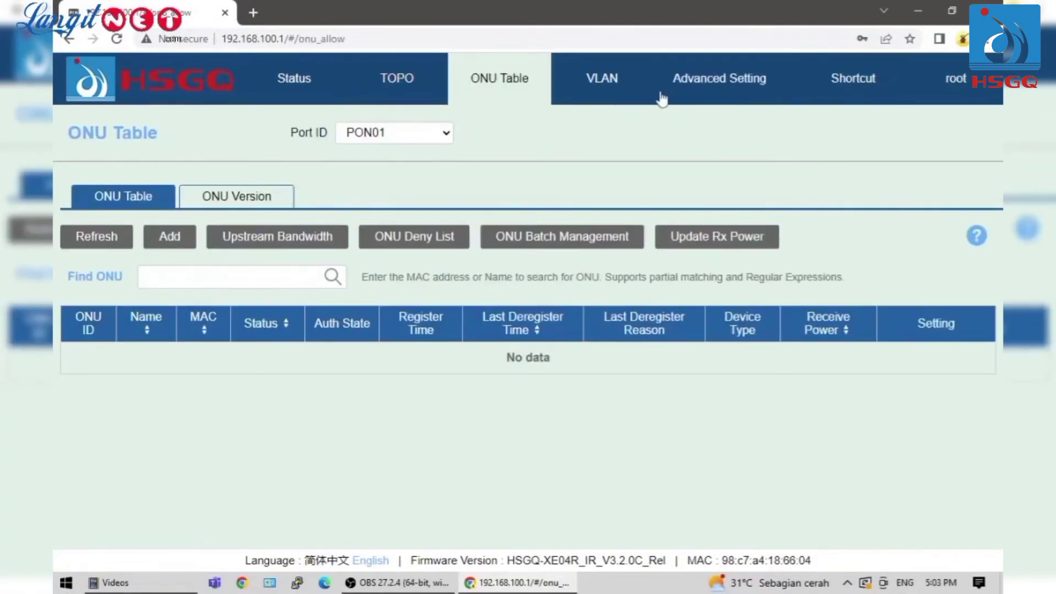
left_click(625, 86)
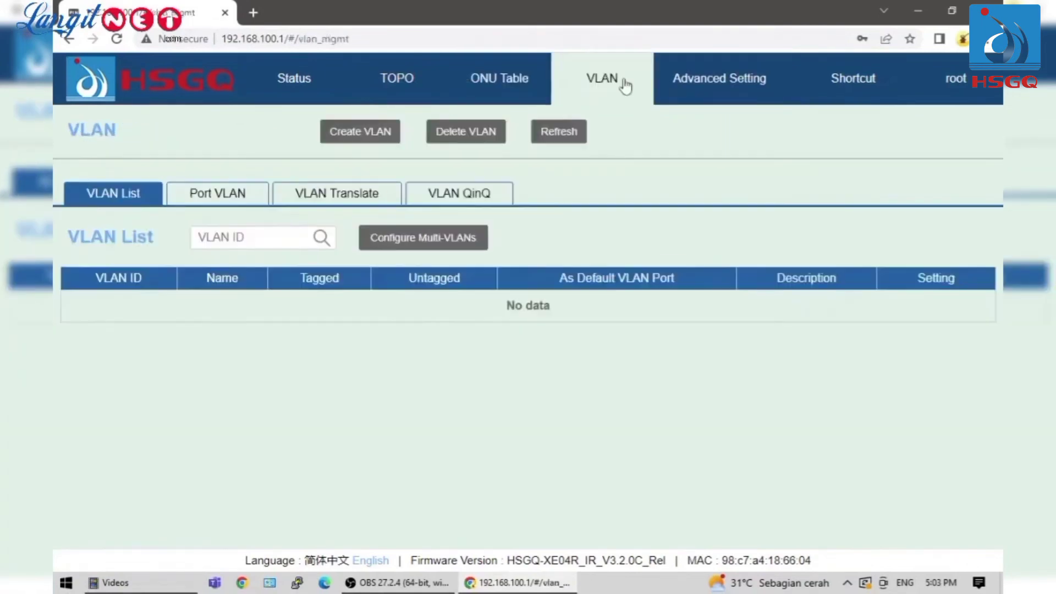
left_click(701, 83)
scroll(486, 299, "down", 5)
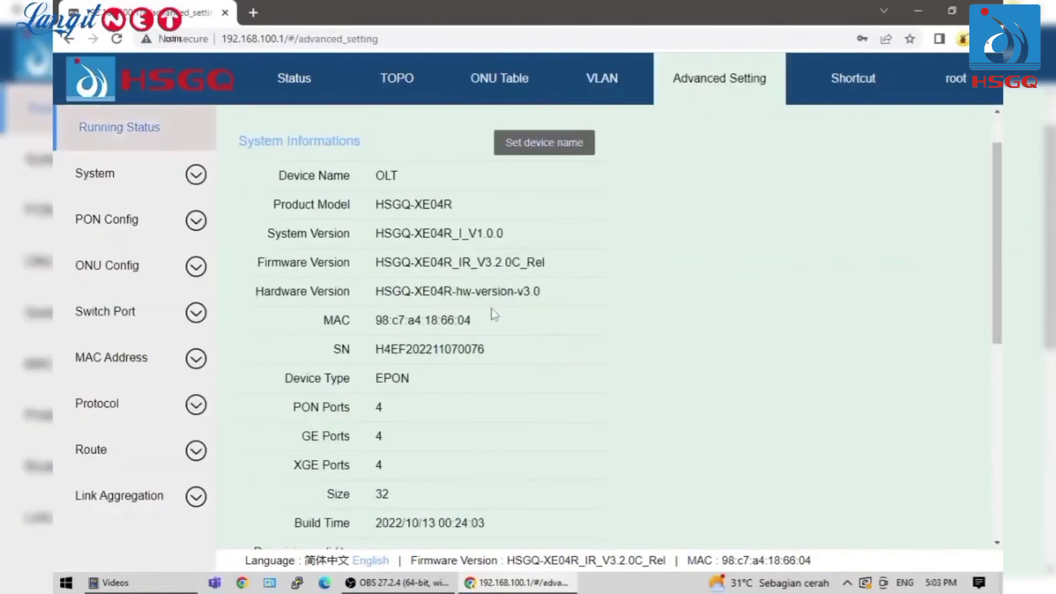
scroll(486, 299, "down", 3)
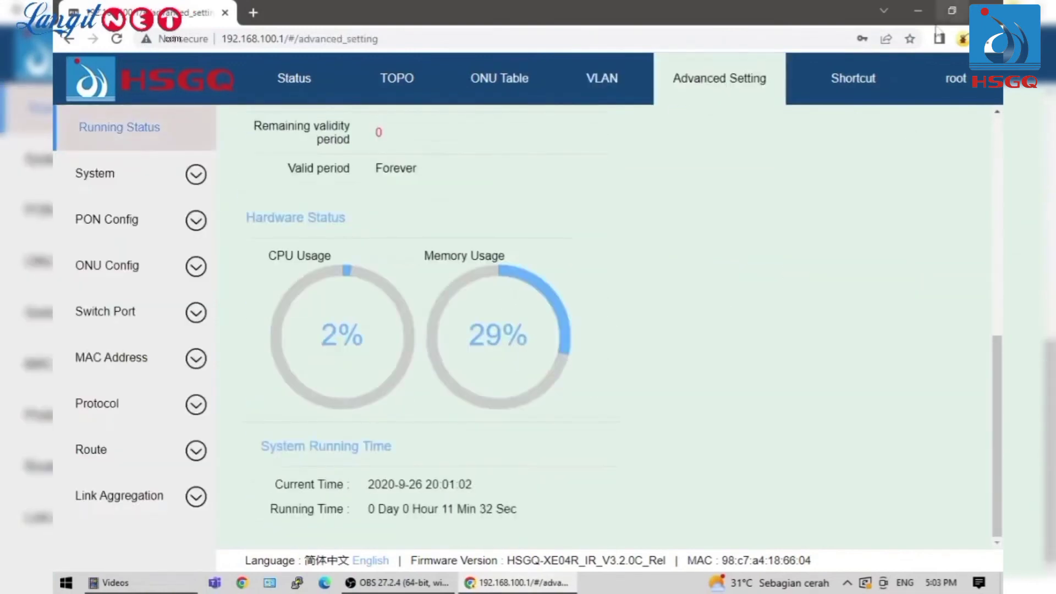
- Choose the shortcut for opening the real-time alarm, and view the User Management page of the logged-in account
mouse_move(866, 73)
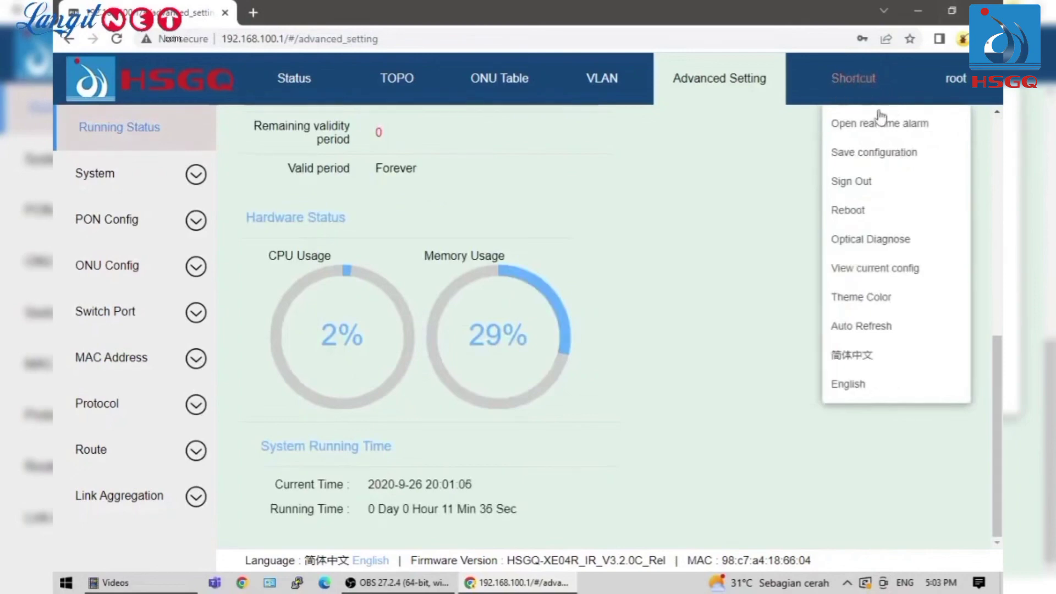
left_click(856, 126)
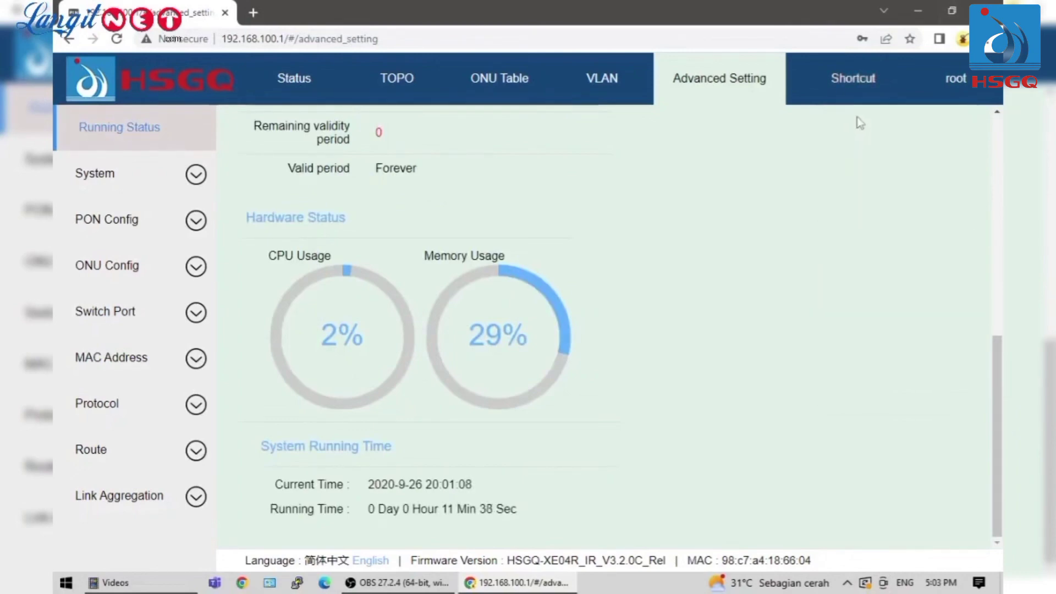
left_click(954, 82)
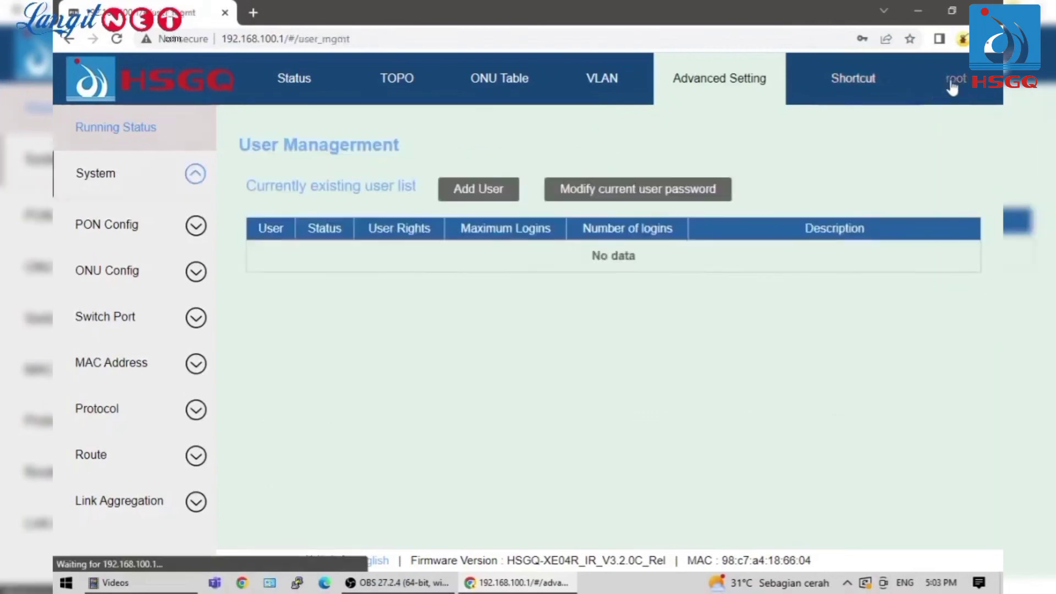